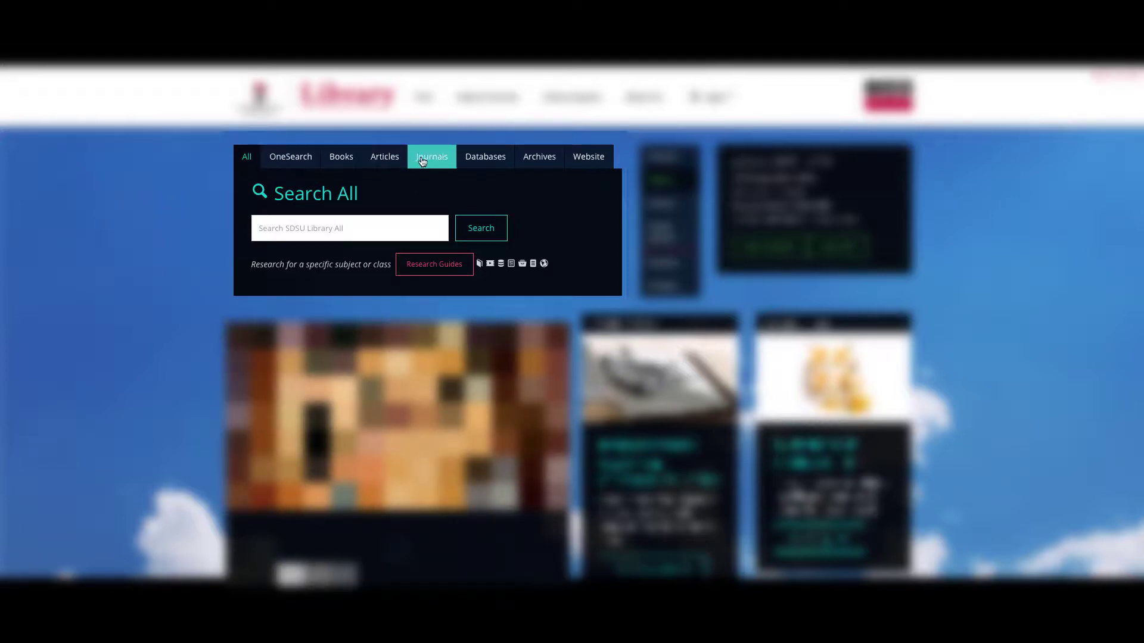
# - Search the library's Books category by keyword for harry potter
pyautogui.click(335, 167)
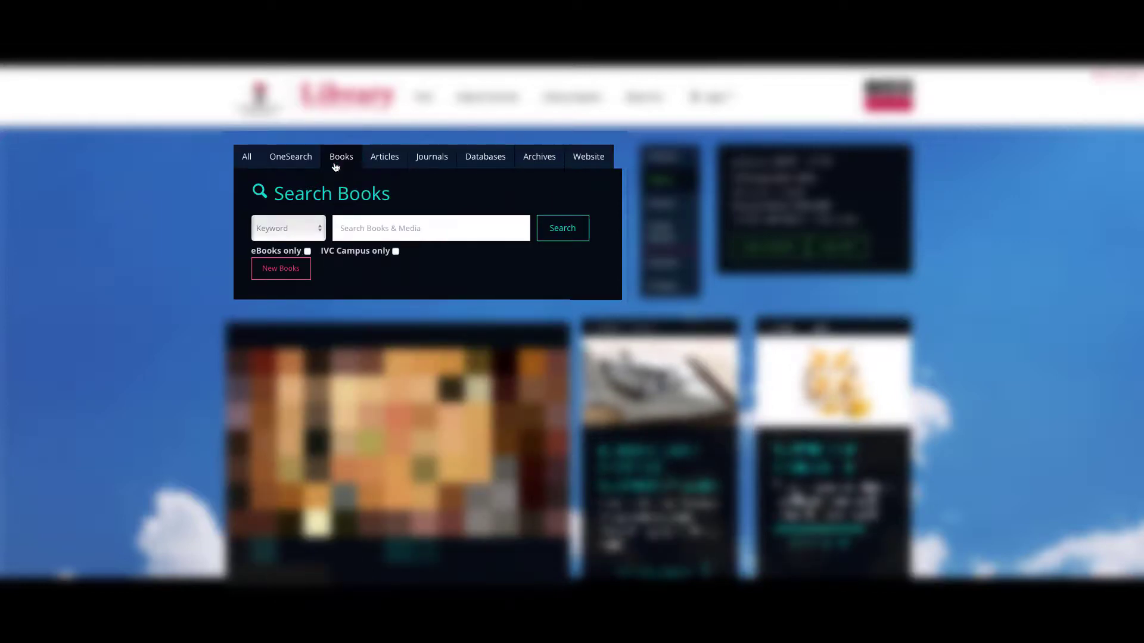
pyautogui.click(346, 223)
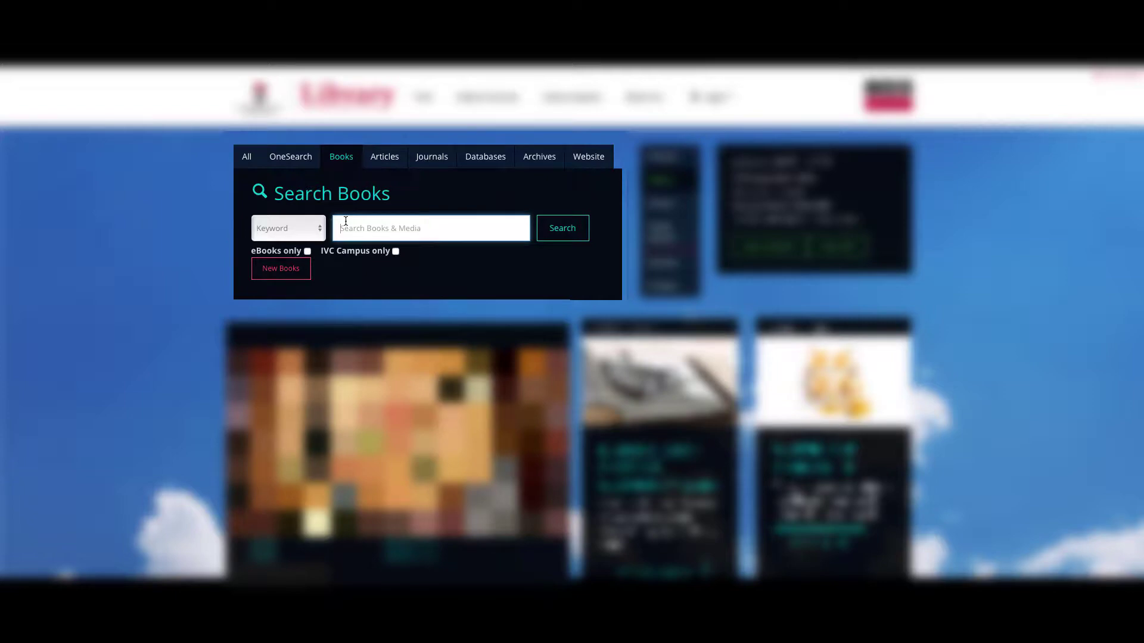
pyautogui.write('harry potter')
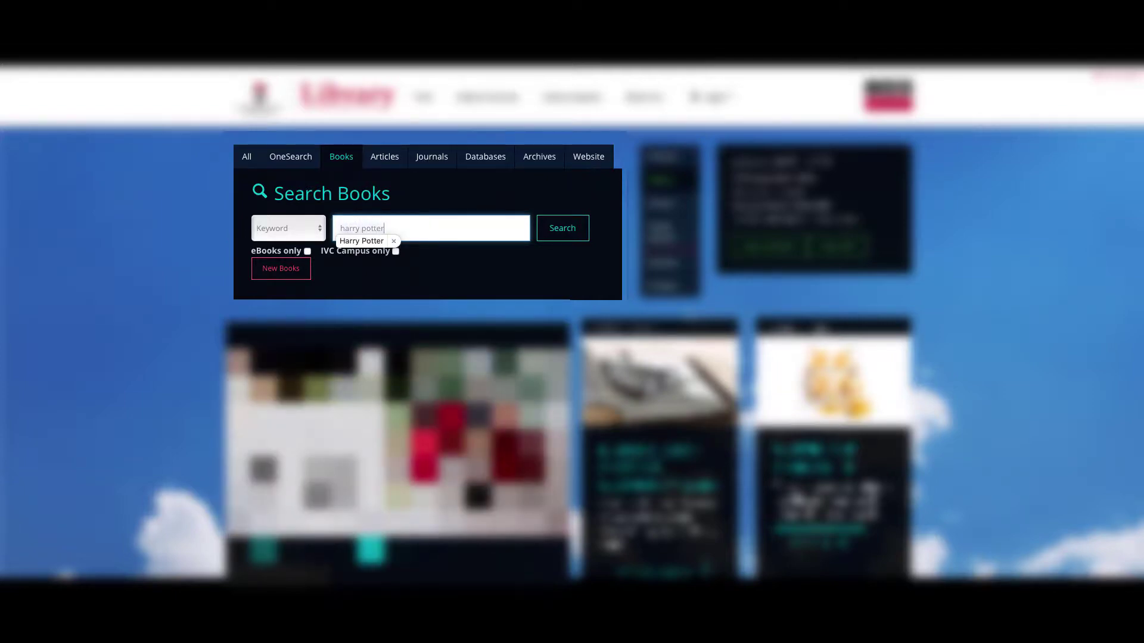
pyautogui.click(393, 248)
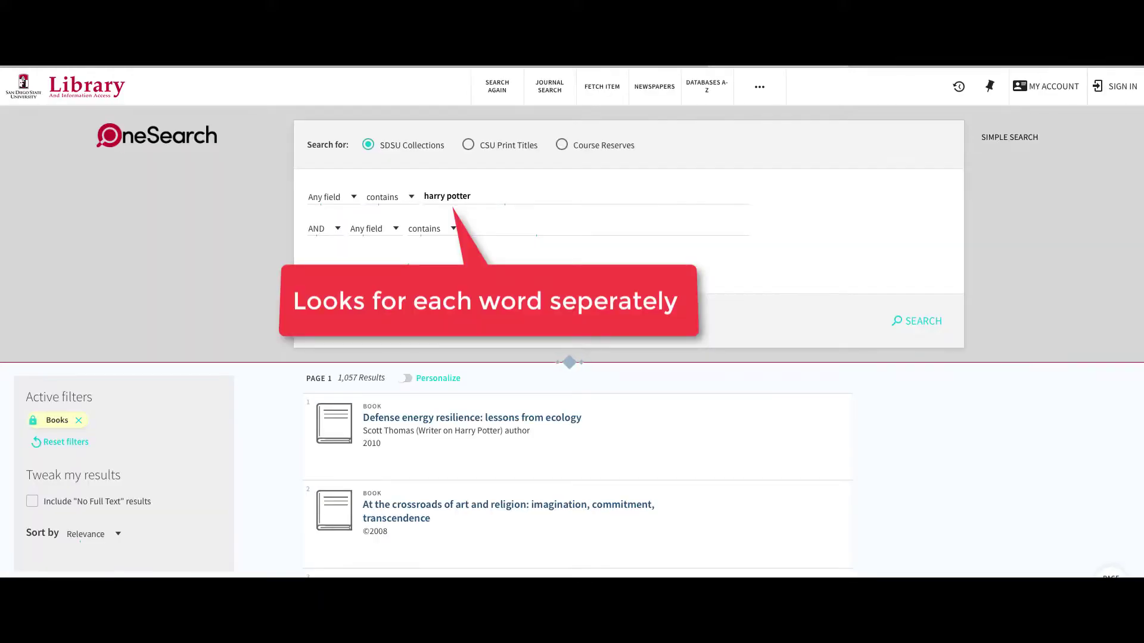
# - Enclose the search term in quotation marks as "harry potter" and rerun the book search for the exact phrase
pyautogui.scroll(-2, 444, 531)
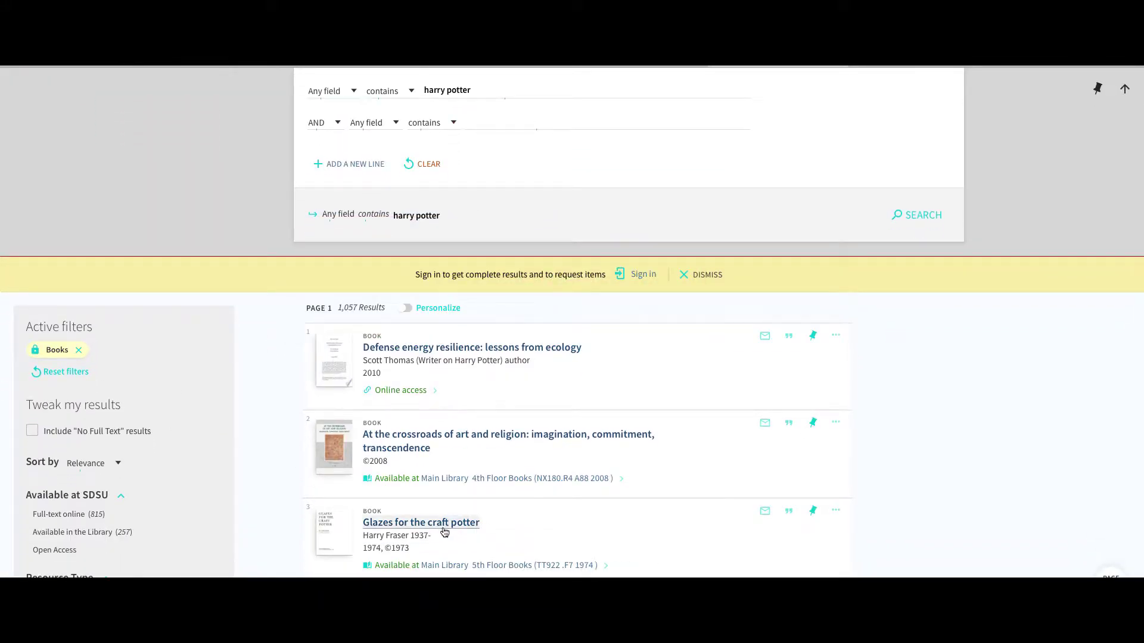
pyautogui.scroll(1, 519, 192)
pyautogui.click(423, 140)
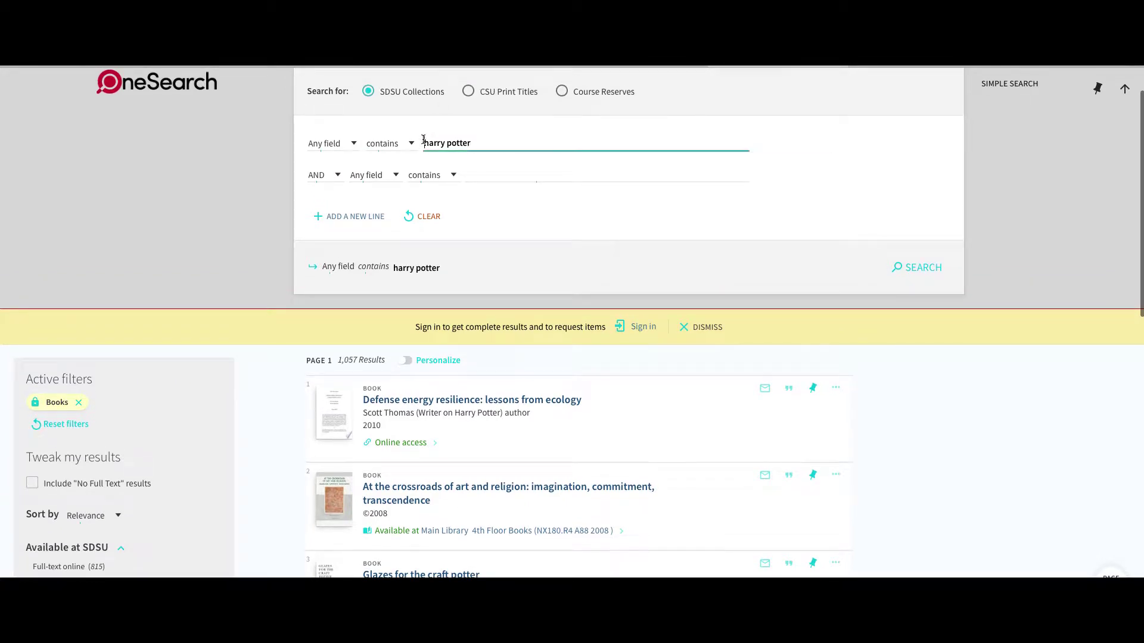
pyautogui.write('"')
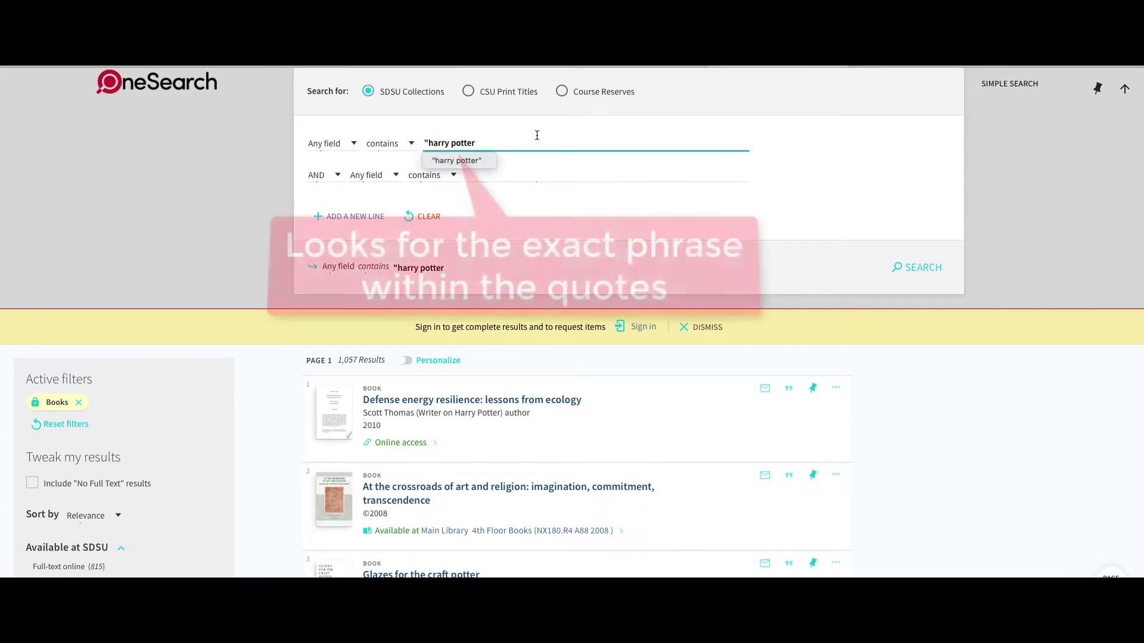
pyautogui.click(507, 144)
pyautogui.write('"')
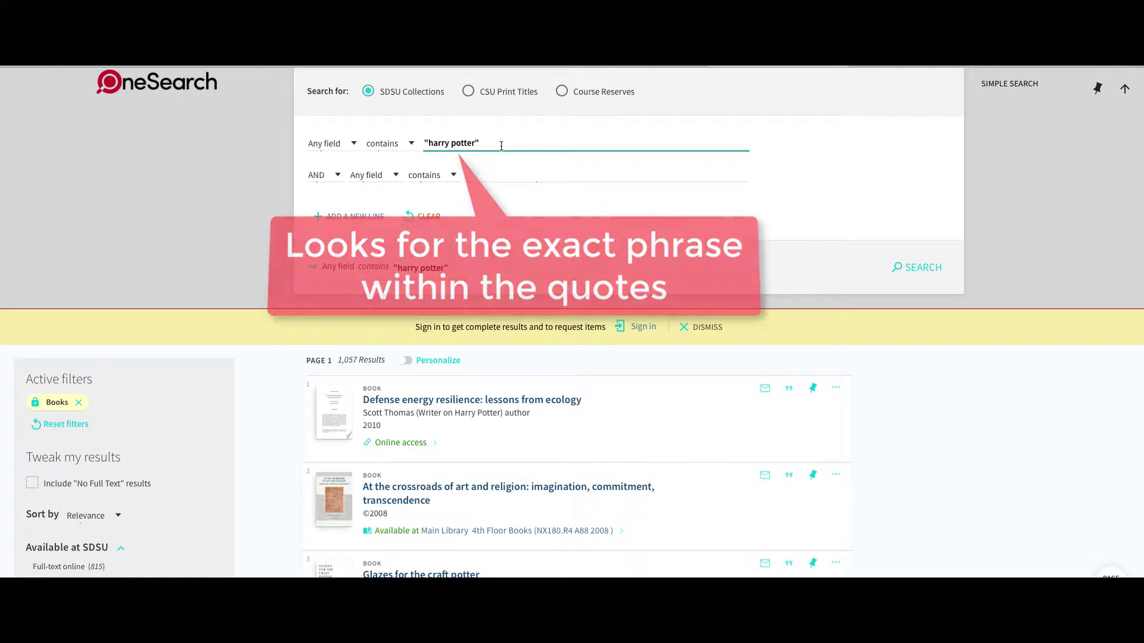
pyautogui.click(917, 267)
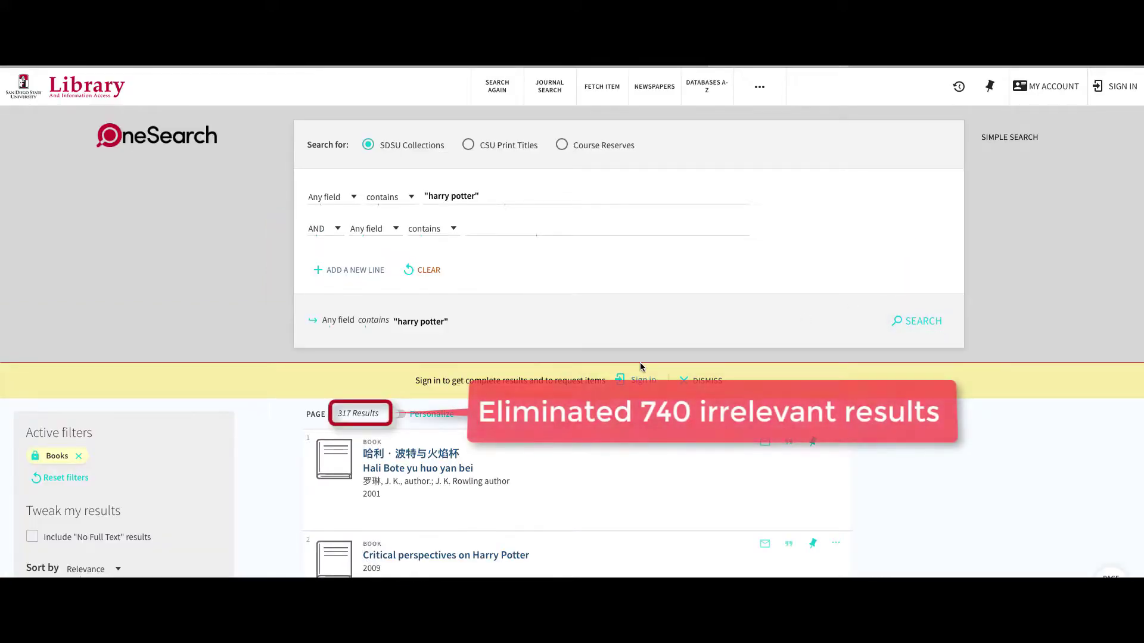
# - Restrict the "harry potter" phrase to the Title field and rerun the search
pyautogui.scroll(-3, 591, 459)
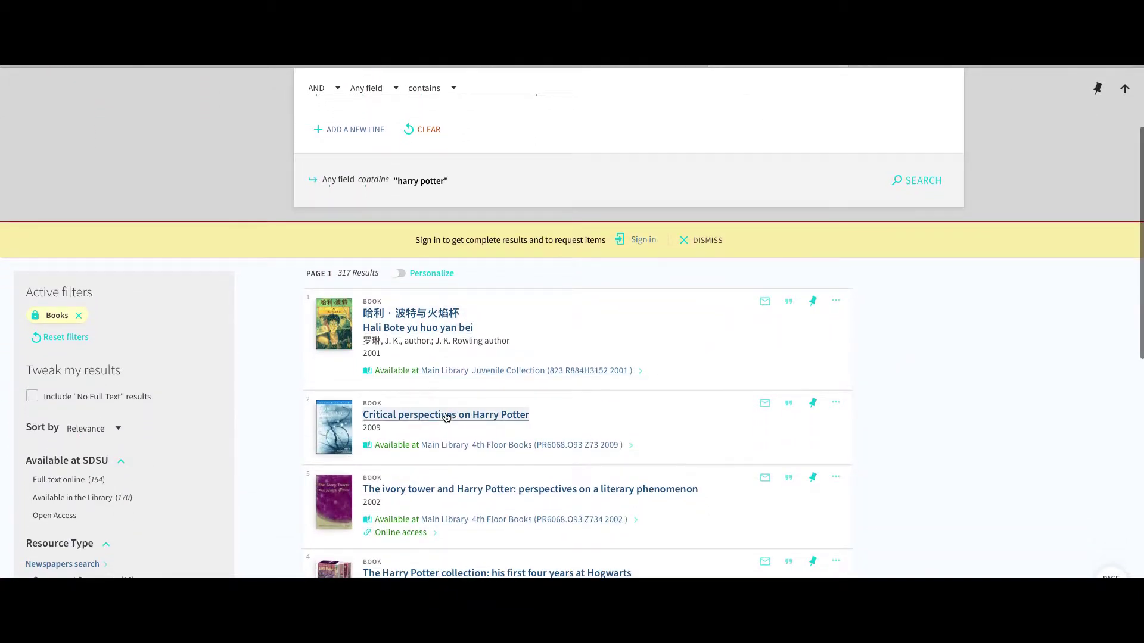
pyautogui.scroll(-3, 448, 423)
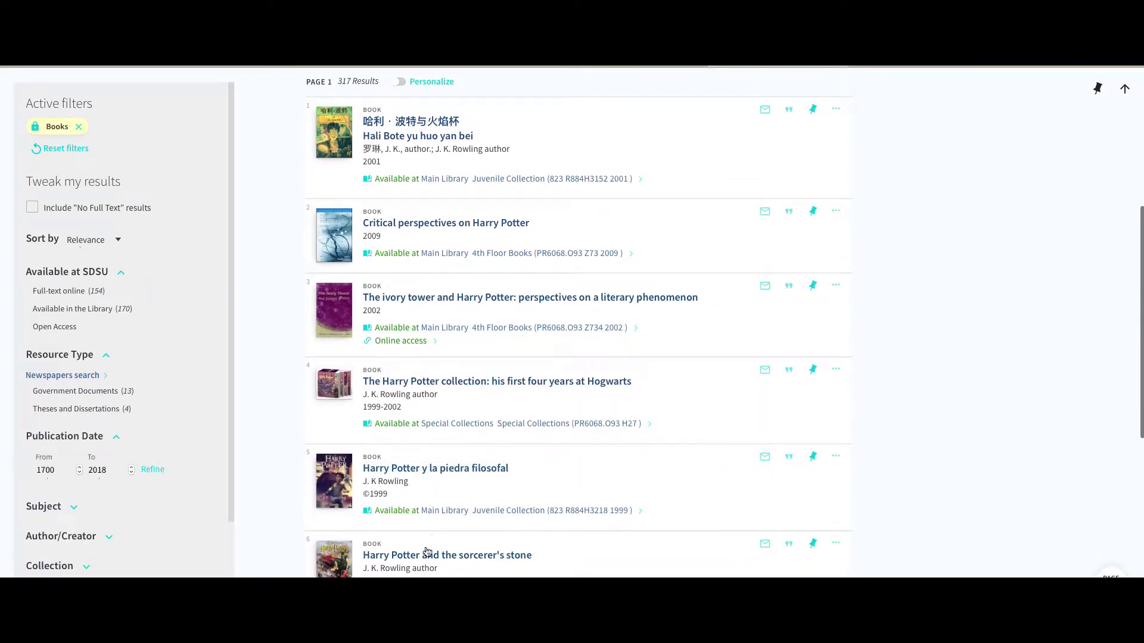
pyautogui.scroll(-1, 427, 552)
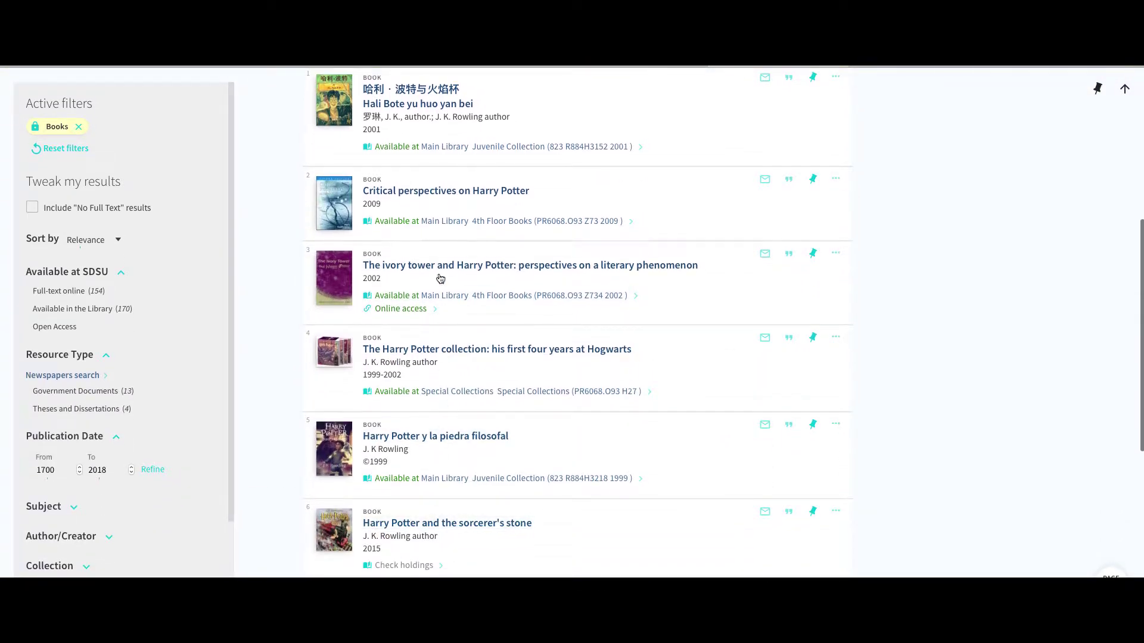
pyautogui.scroll(6, 442, 281)
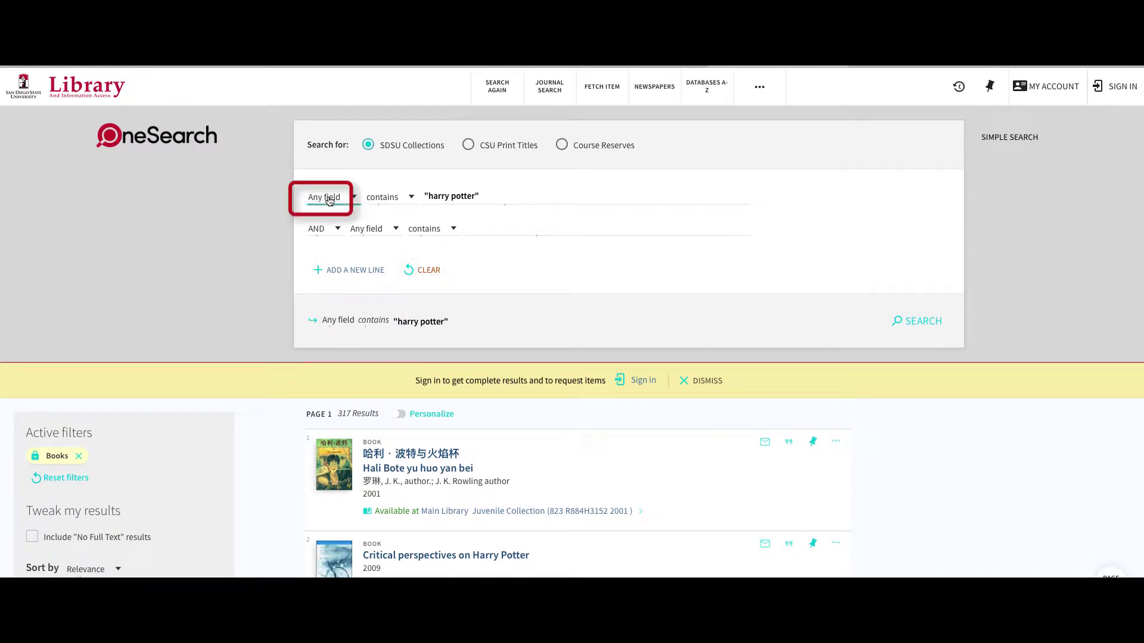
pyautogui.click(330, 200)
pyautogui.click(320, 231)
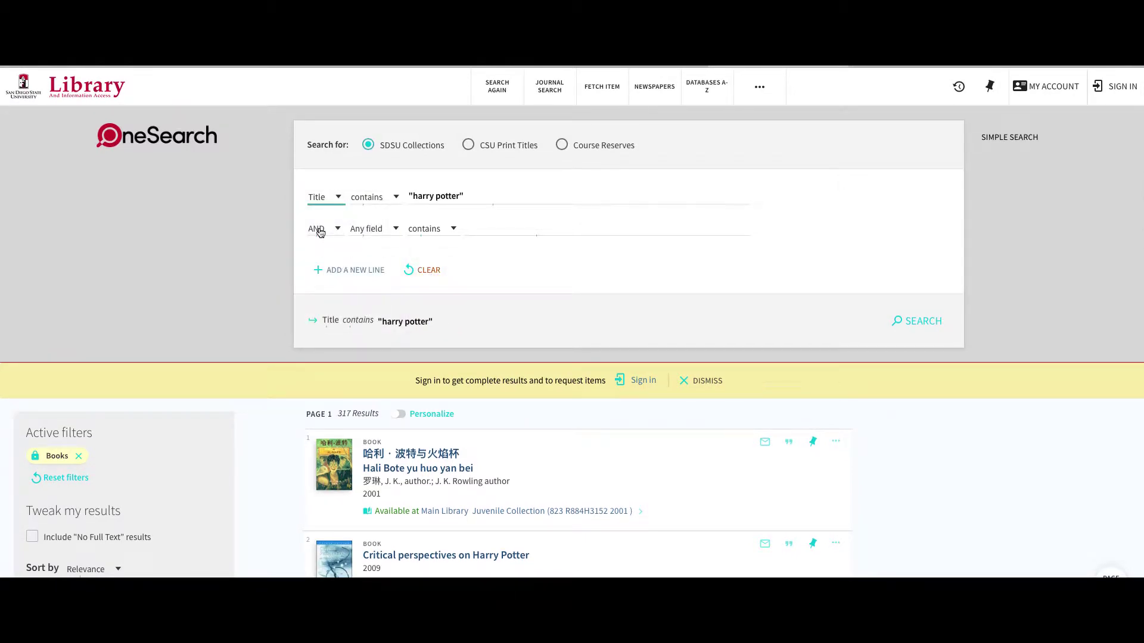
pyautogui.click(915, 321)
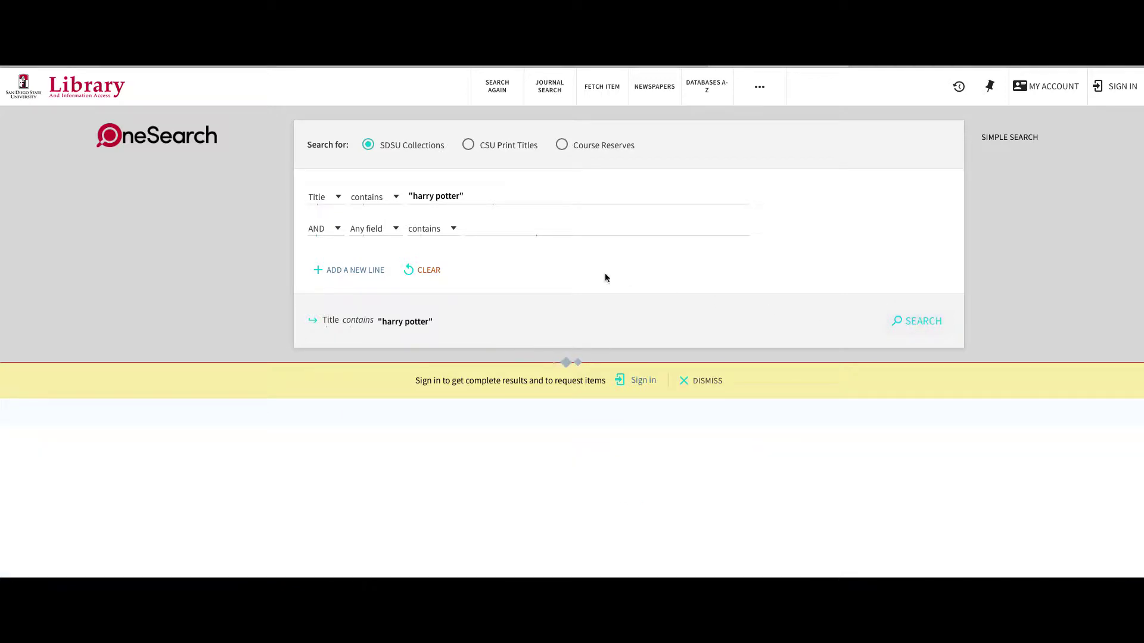
# - Add a second search condition, Author/contributor contains J. K. Rowling, and run the combined search
pyautogui.click(360, 233)
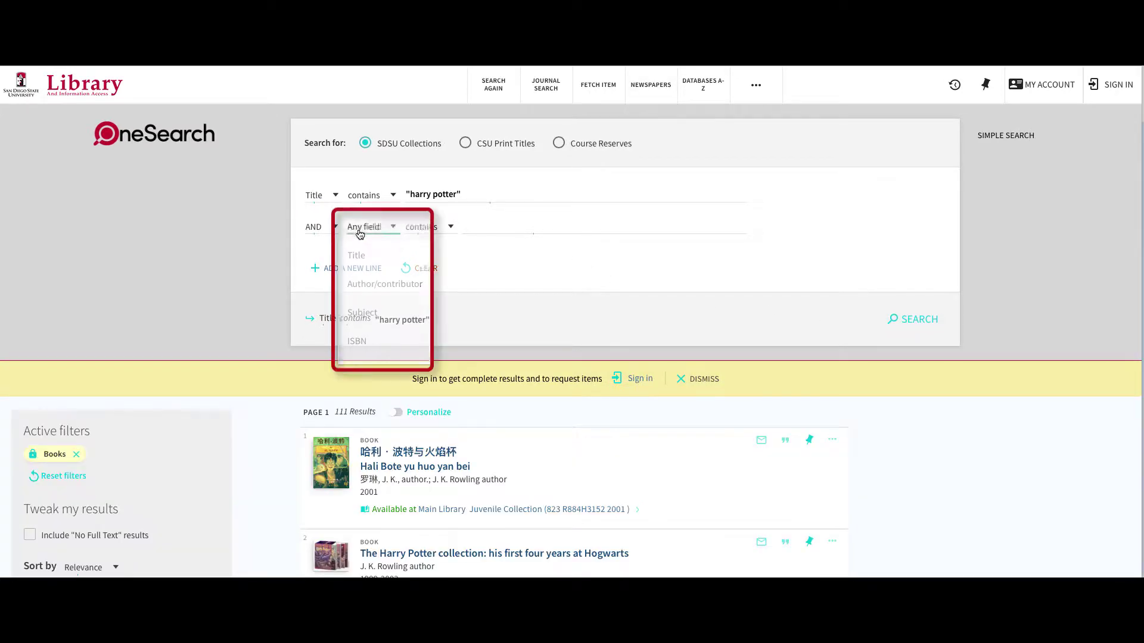
pyautogui.click(366, 285)
pyautogui.click(515, 226)
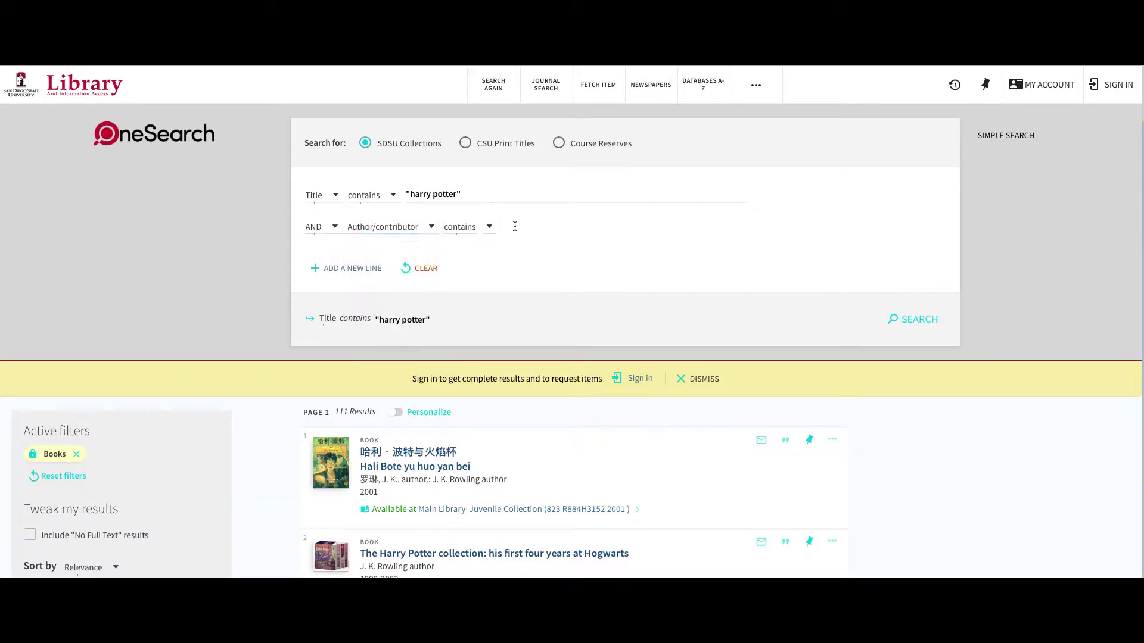
pyautogui.write('J')
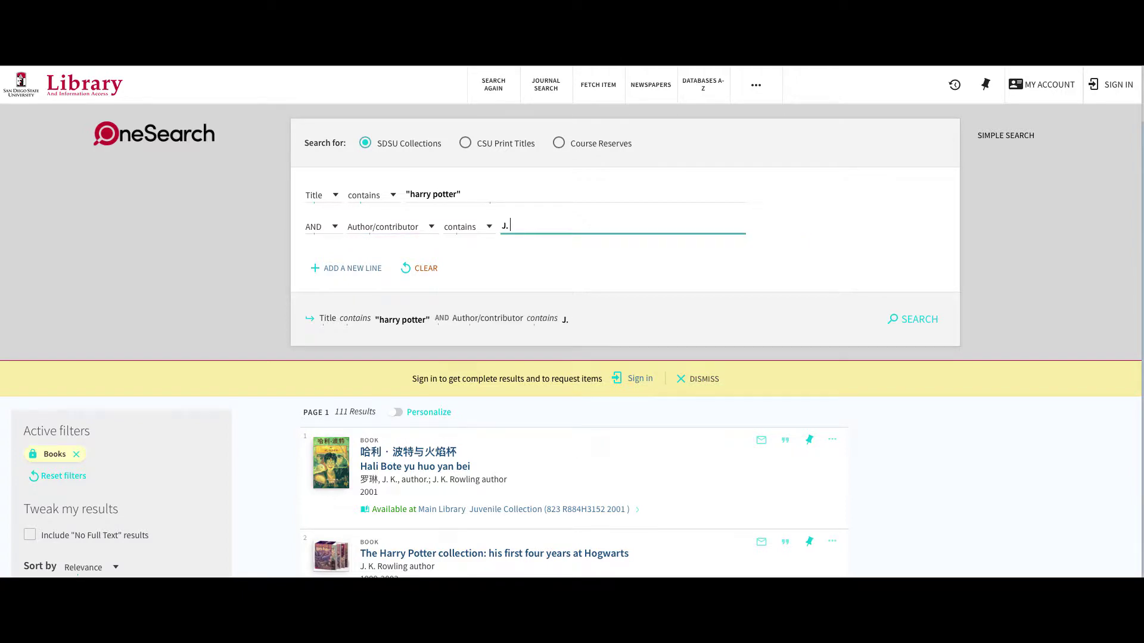
pyautogui.write('. K. Rowling')
pyautogui.click(915, 320)
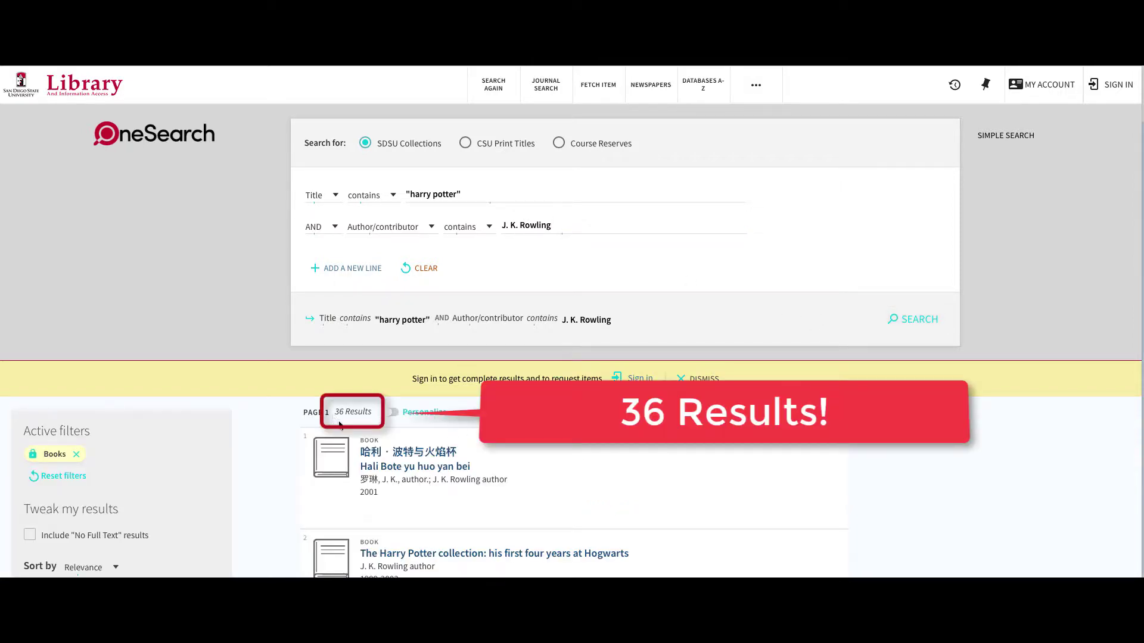
# - Examine the titles, authors and availability in the narrowed list of Harry Potter books
pyautogui.scroll(-2, 475, 462)
pyautogui.scroll(-8, 475, 462)
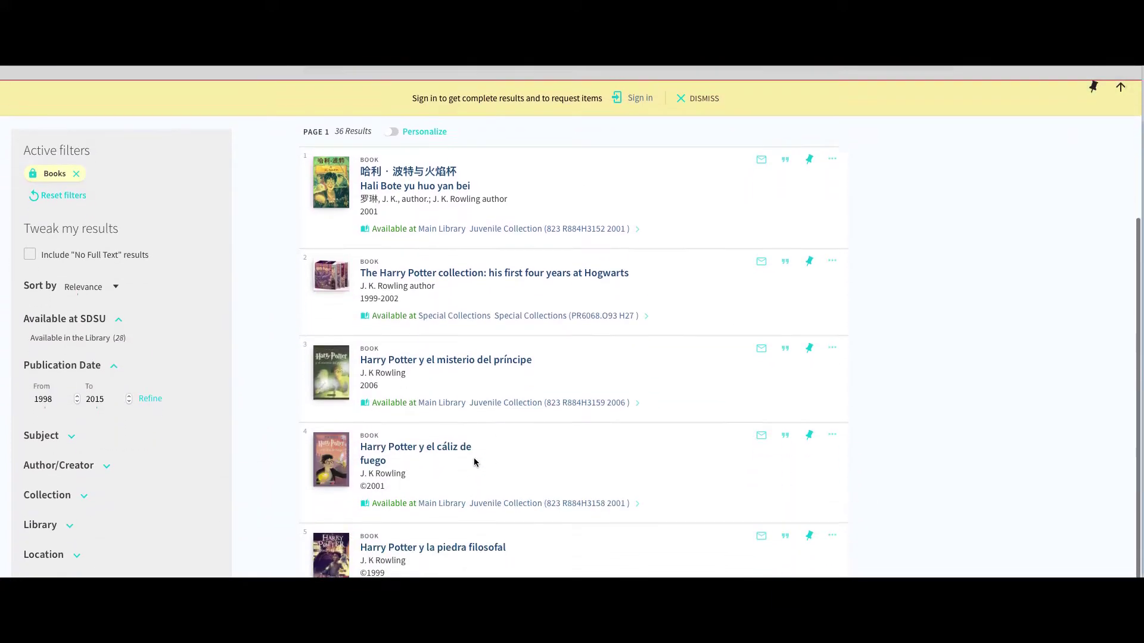
pyautogui.scroll(-3, 475, 462)
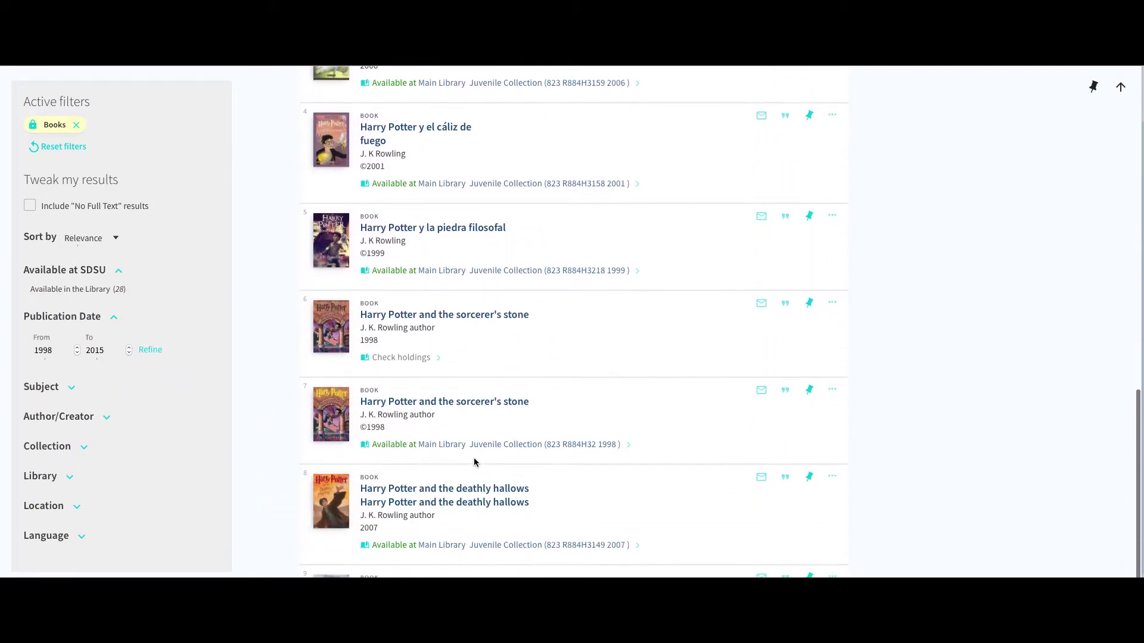
pyautogui.scroll(10, 474, 462)
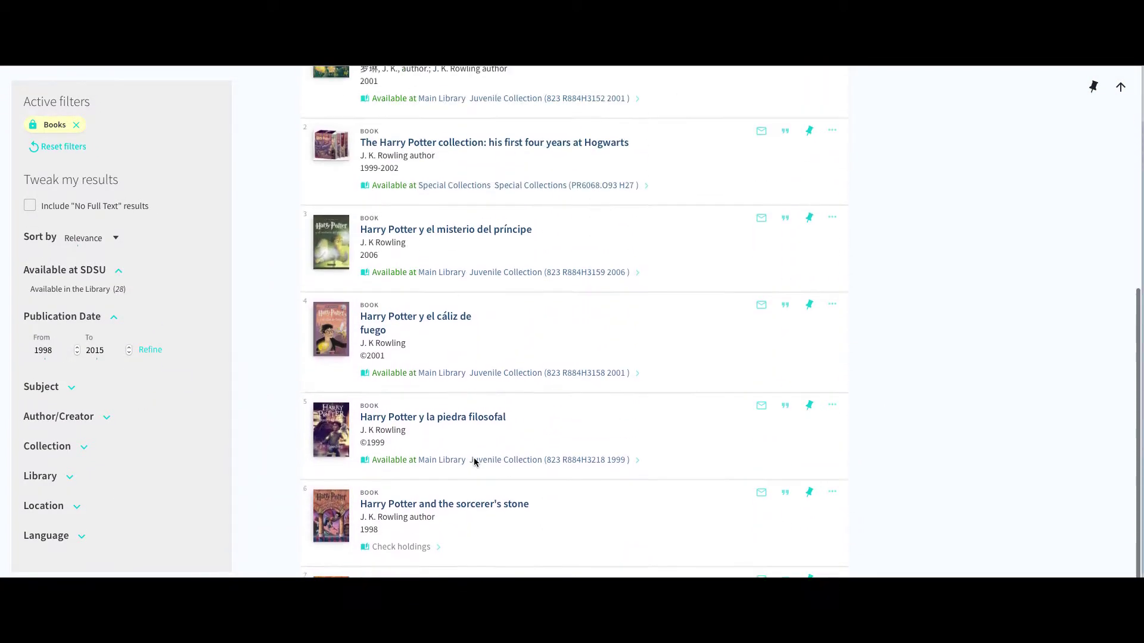
pyautogui.scroll(1, 474, 462)
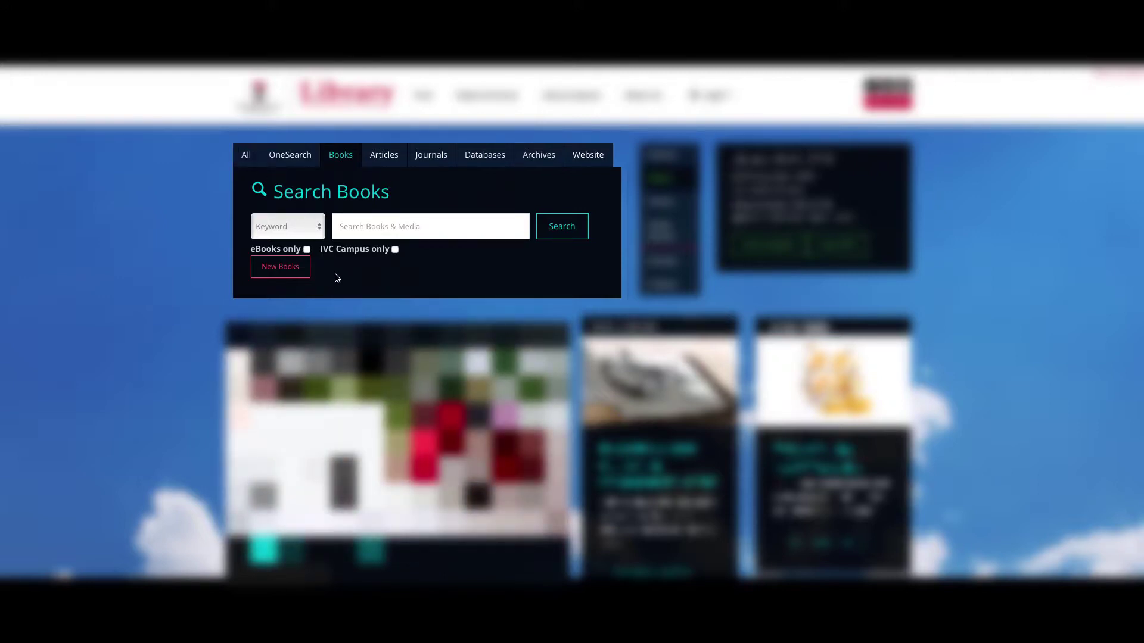
# - Search all library resources from the library home page for the exact phrase "cognitive behavioral therapy"
pyautogui.click(246, 158)
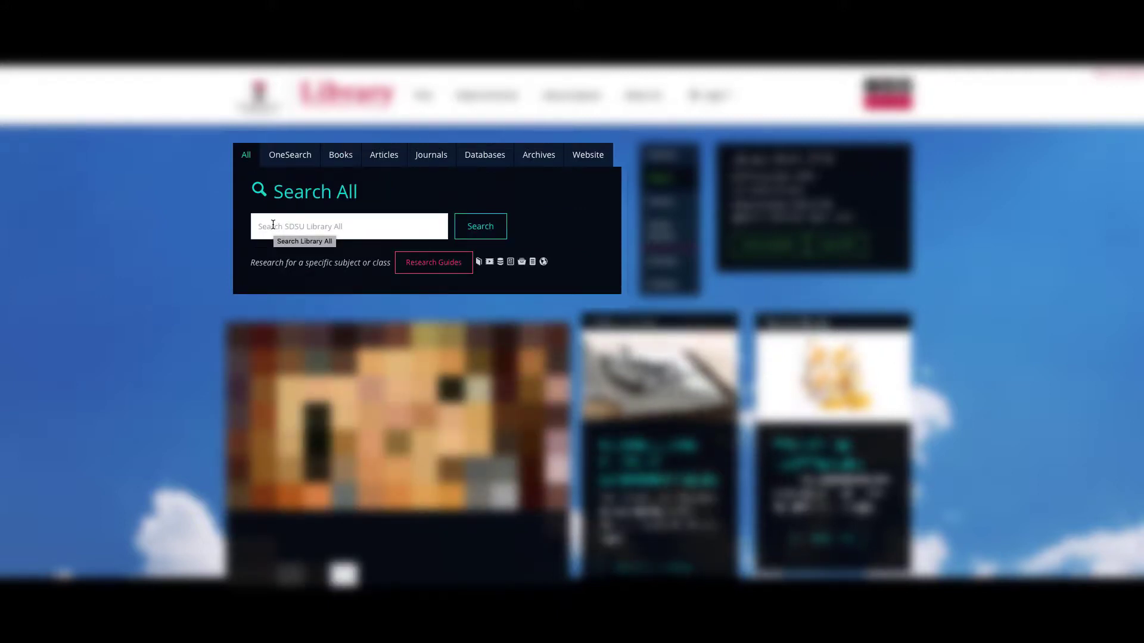
pyautogui.click(274, 223)
pyautogui.write('"co')
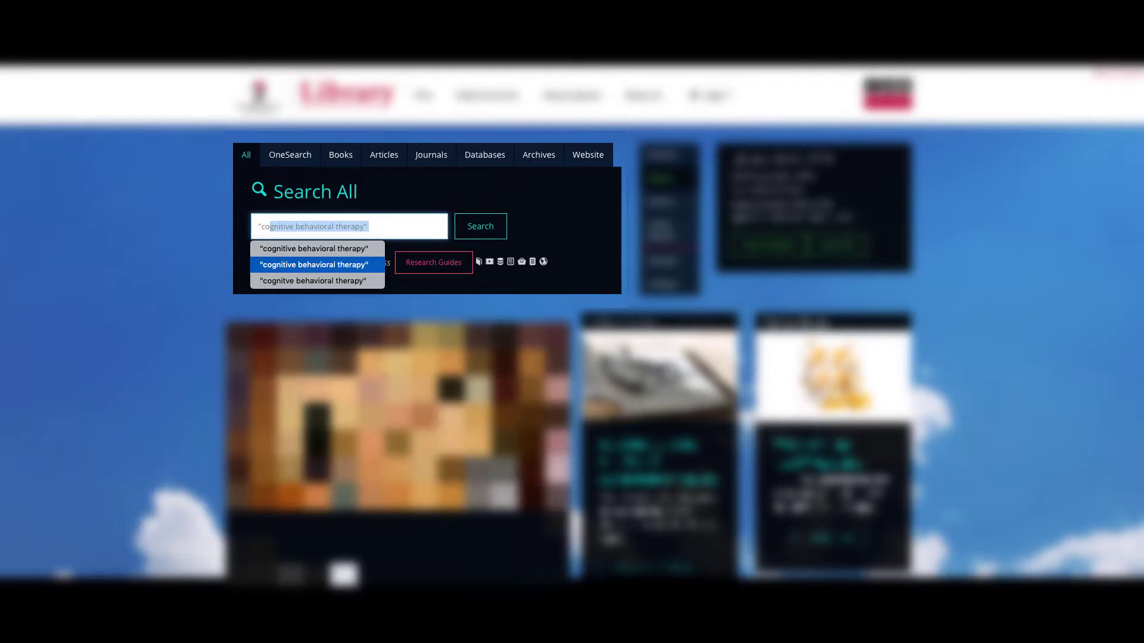
pyautogui.press('Down')
pyautogui.press('Escape')
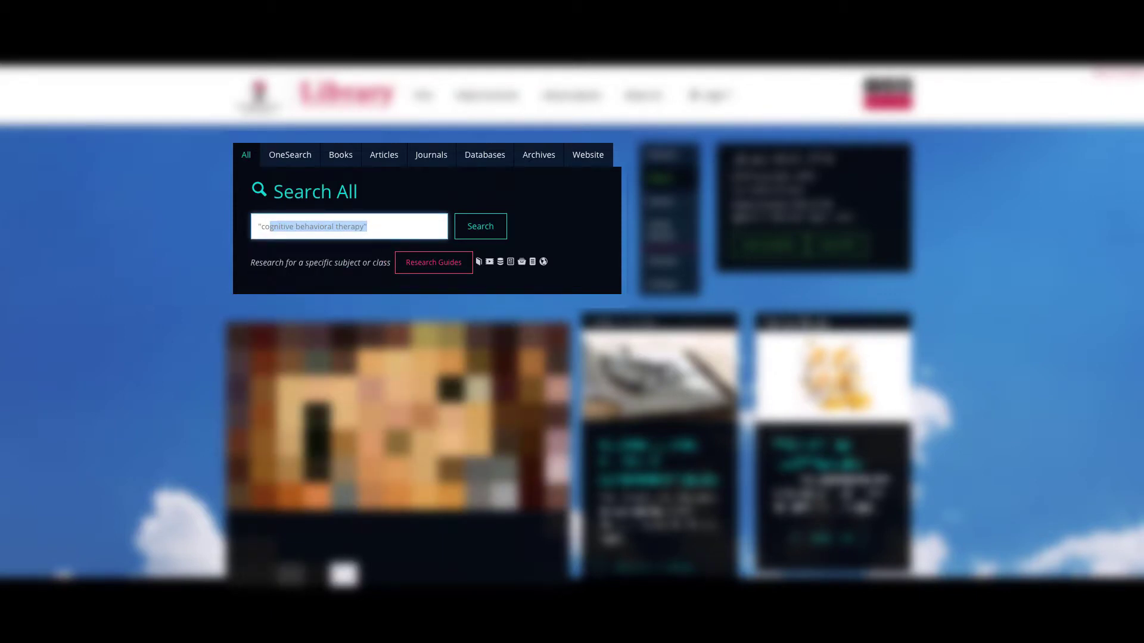
pyautogui.press('Right')
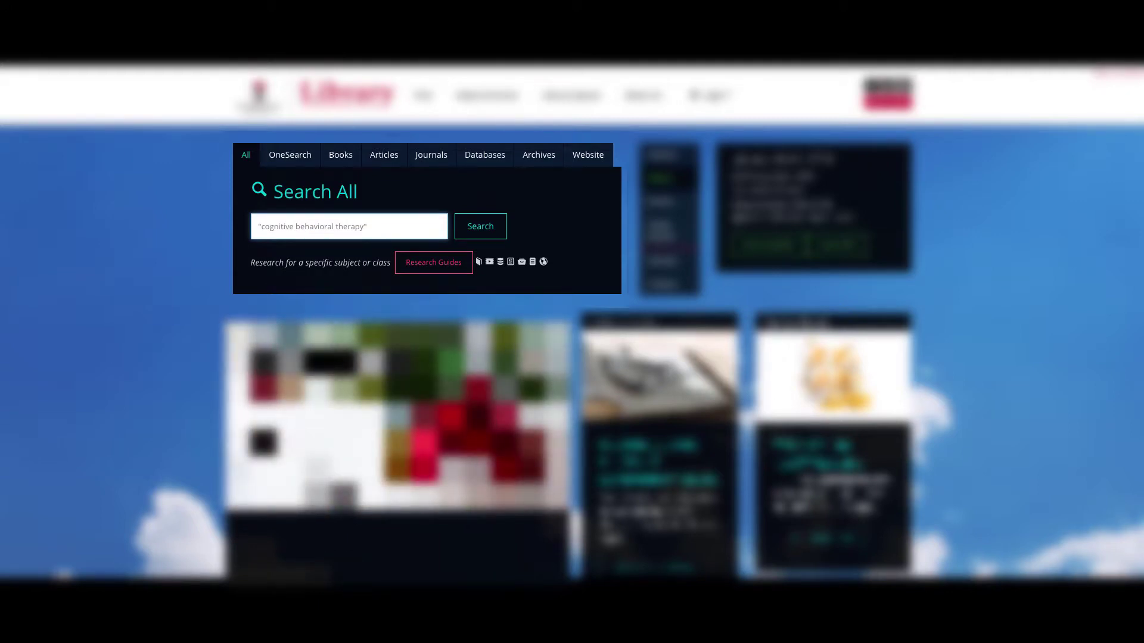
pyautogui.moveTo(388, 227)
pyautogui.mouseDown()
pyautogui.moveTo(253, 227)
pyautogui.moveTo(374, 228)
pyautogui.mouseUp()
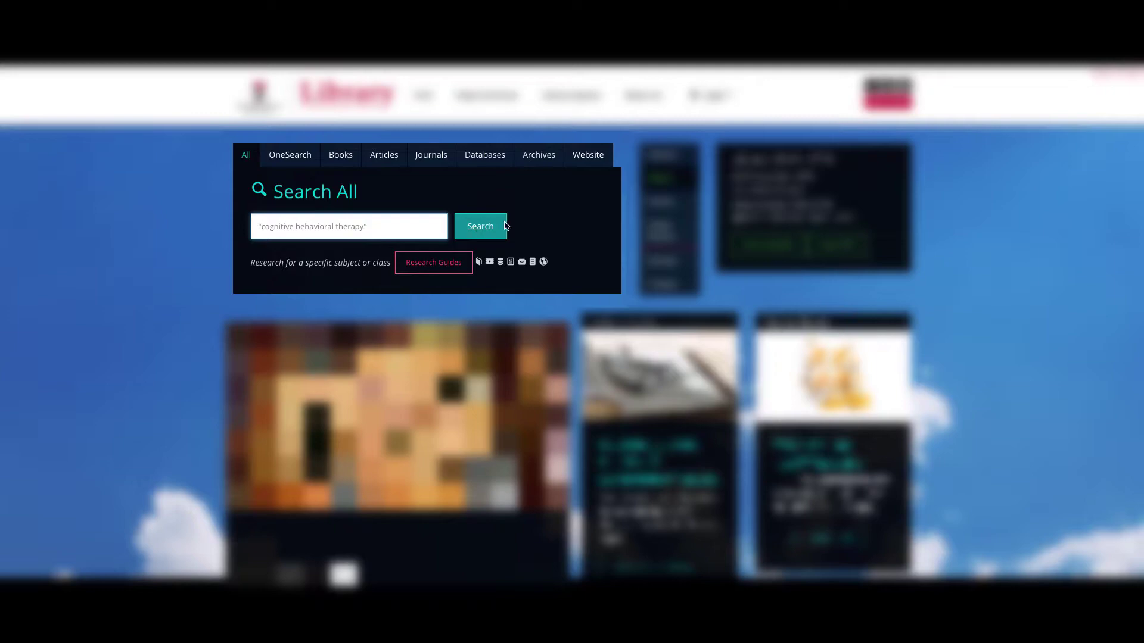
pyautogui.click(475, 229)
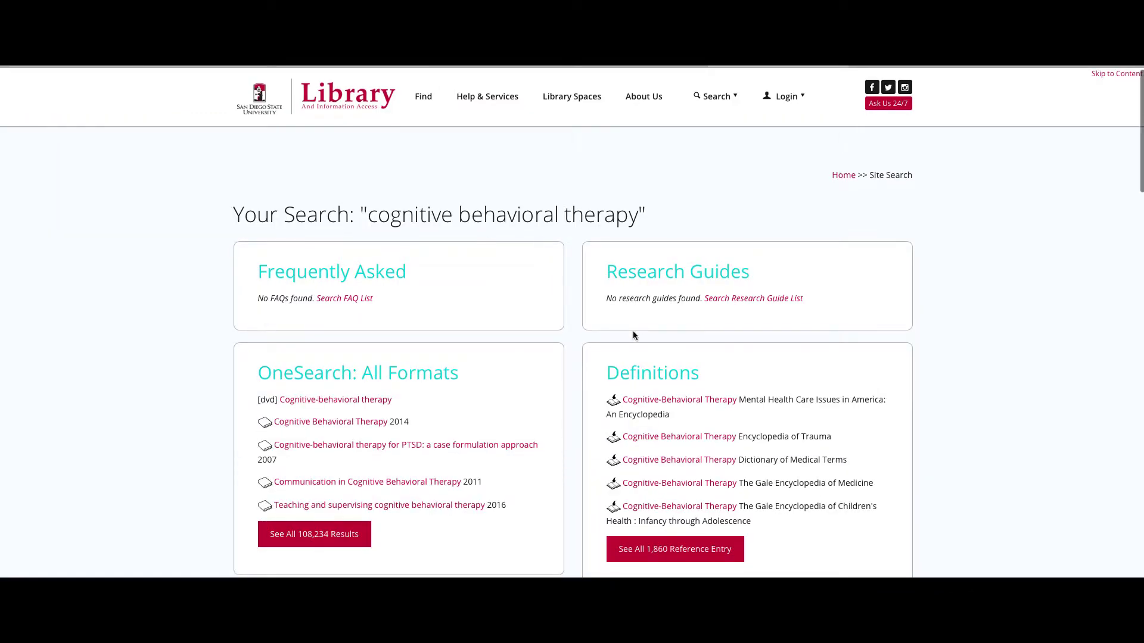
# - Review the result categories for the phrase and open the complete results list for OneSearch: All Formats
pyautogui.scroll(-3, 636, 362)
pyautogui.scroll(-3, 635, 360)
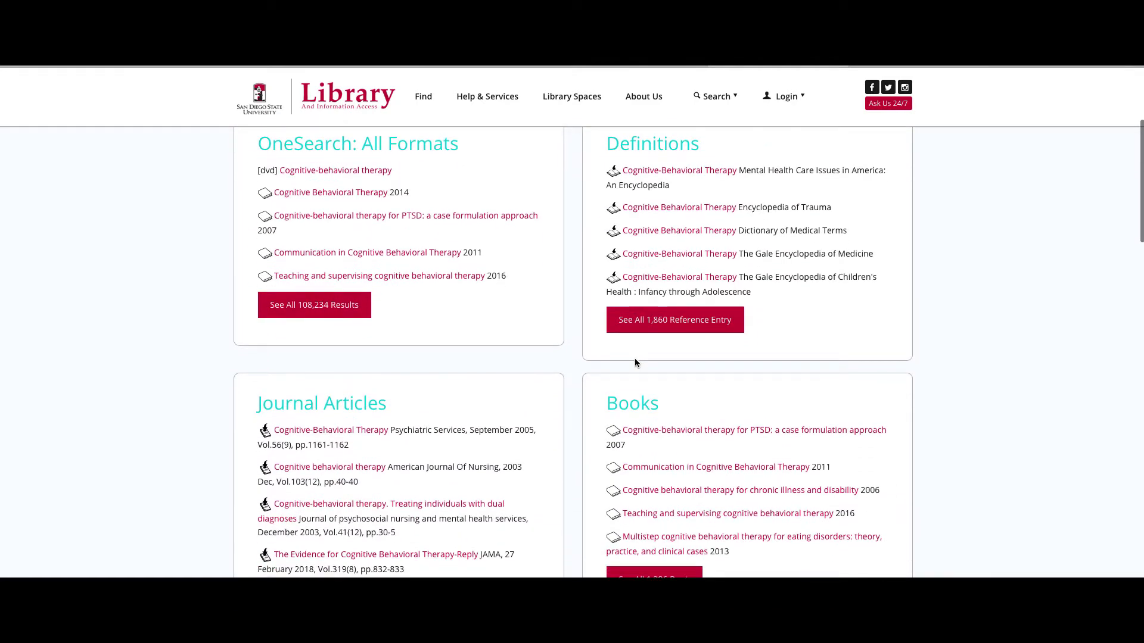
pyautogui.scroll(-2, 506, 370)
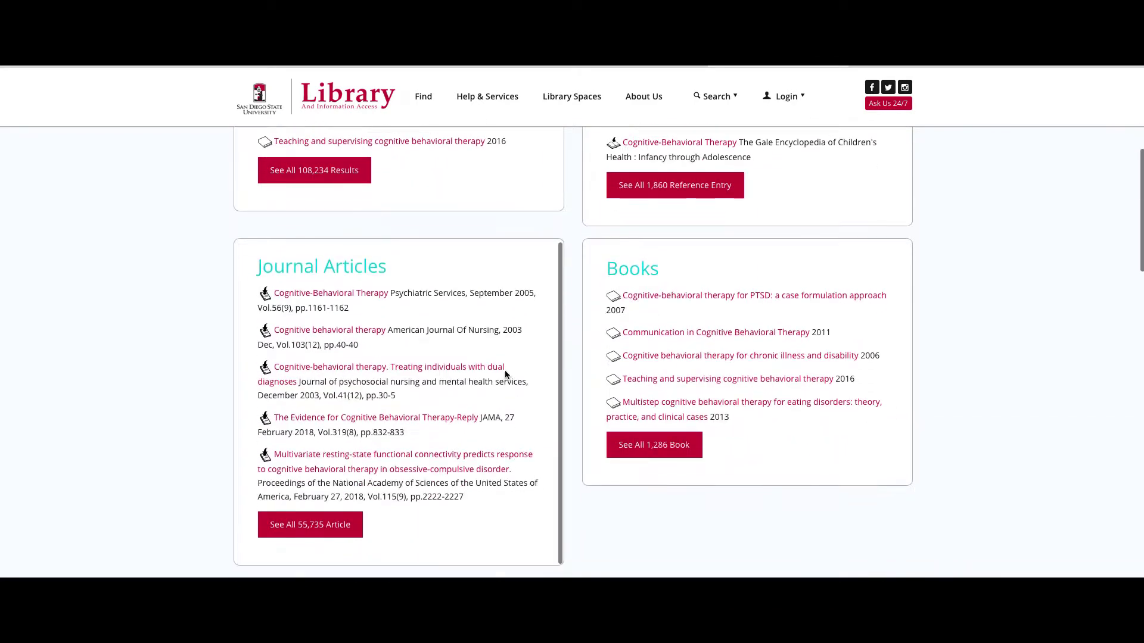
pyautogui.scroll(-5, 505, 370)
pyautogui.scroll(-3, 505, 374)
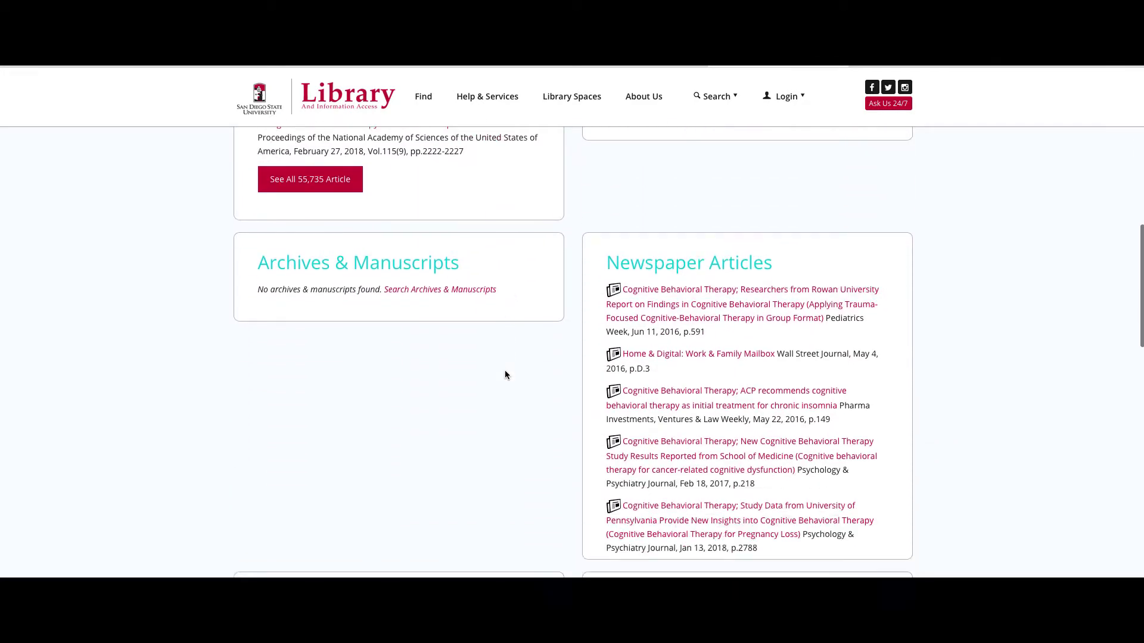
pyautogui.scroll(6, 506, 374)
pyautogui.scroll(7, 505, 374)
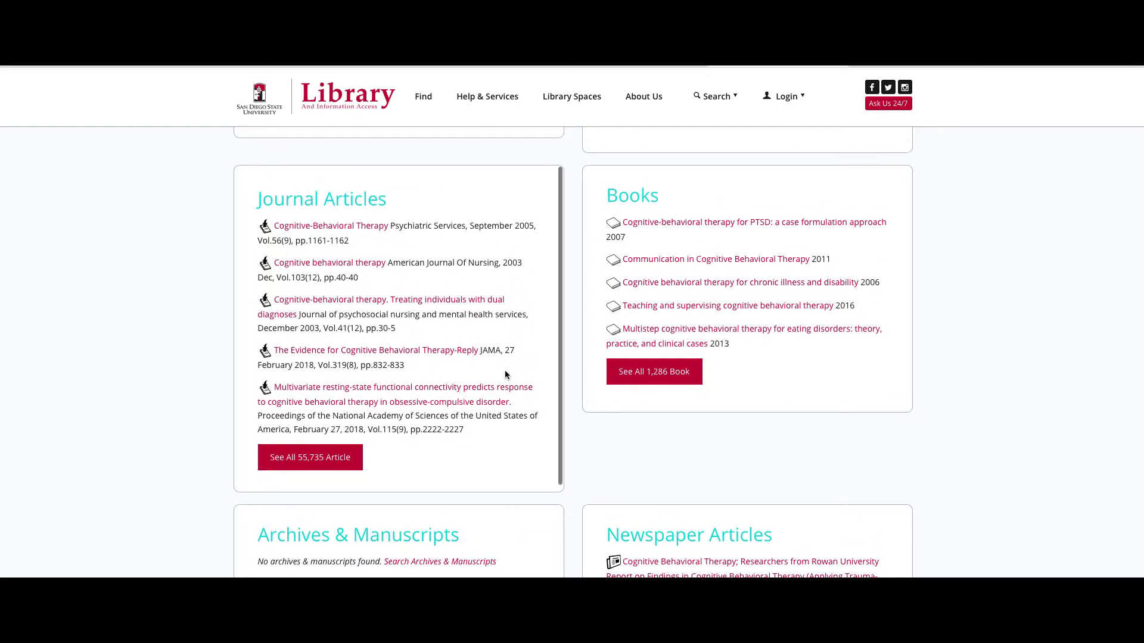
pyautogui.scroll(2, 502, 373)
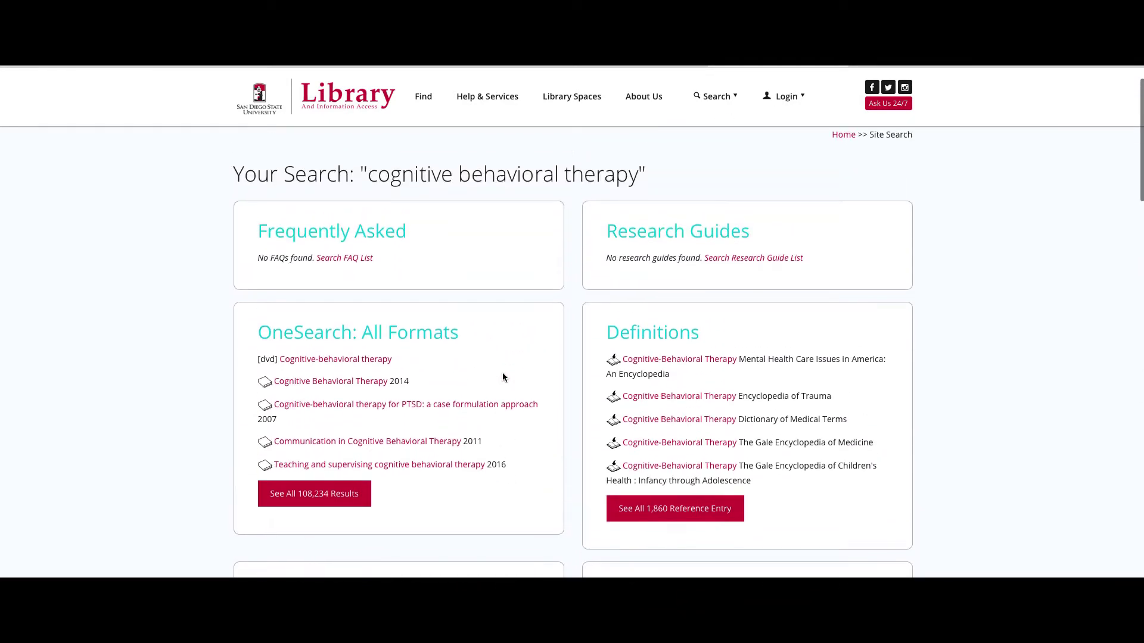
pyautogui.click(305, 499)
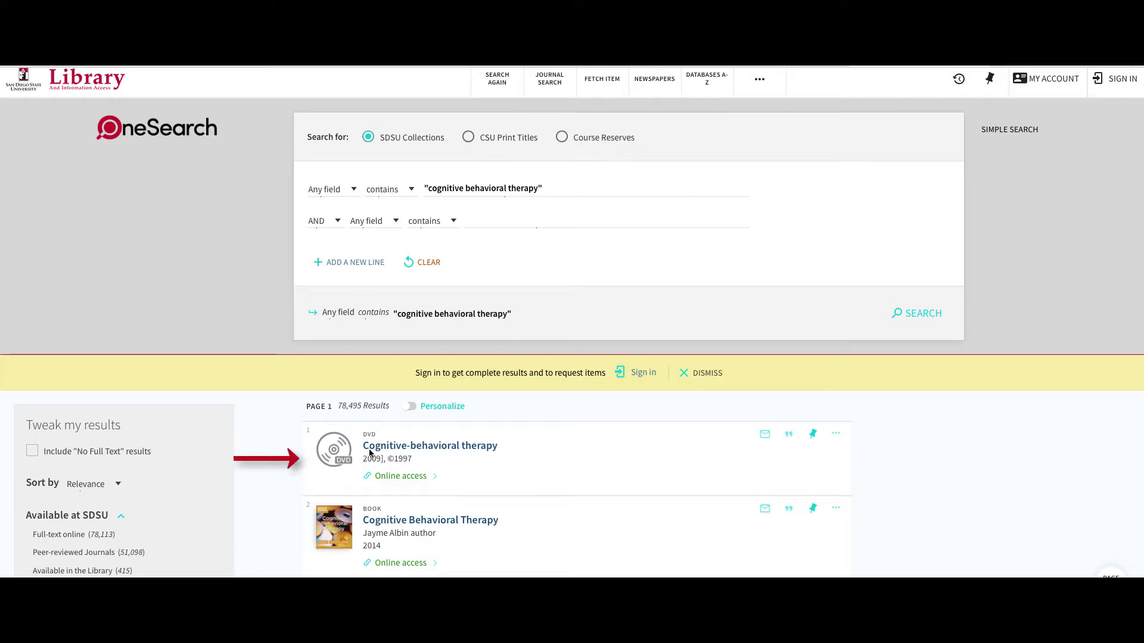
# - Examine the result list for the phrase and the options for narrowing results by availability, resource type and publication date
pyautogui.scroll(-1, 369, 452)
pyautogui.scroll(-5, 369, 452)
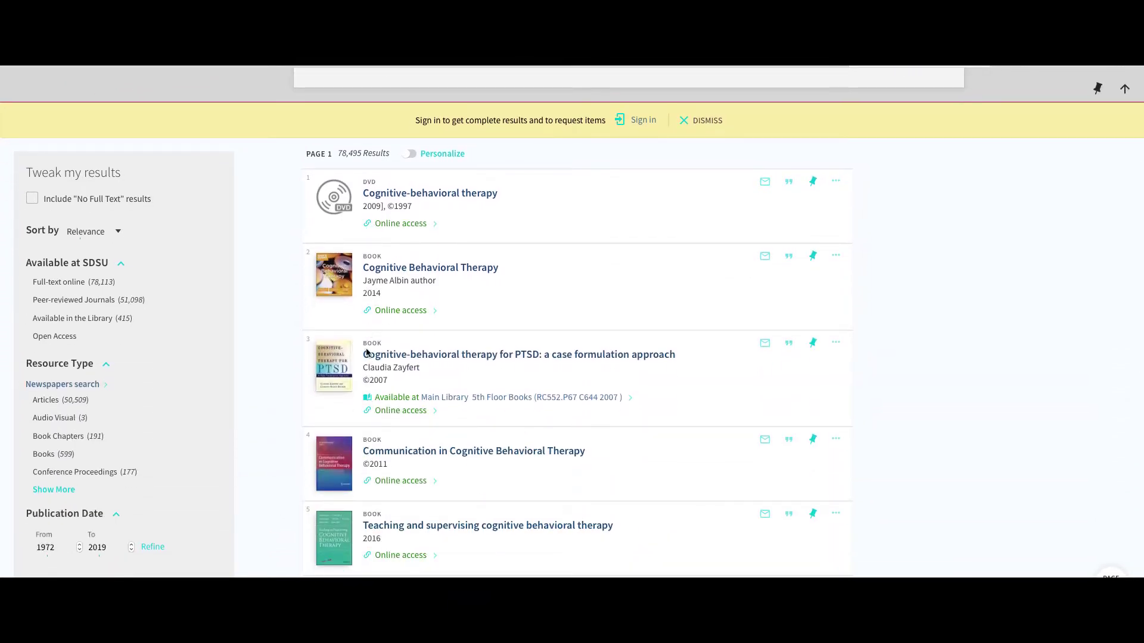
pyautogui.scroll(-2, 374, 504)
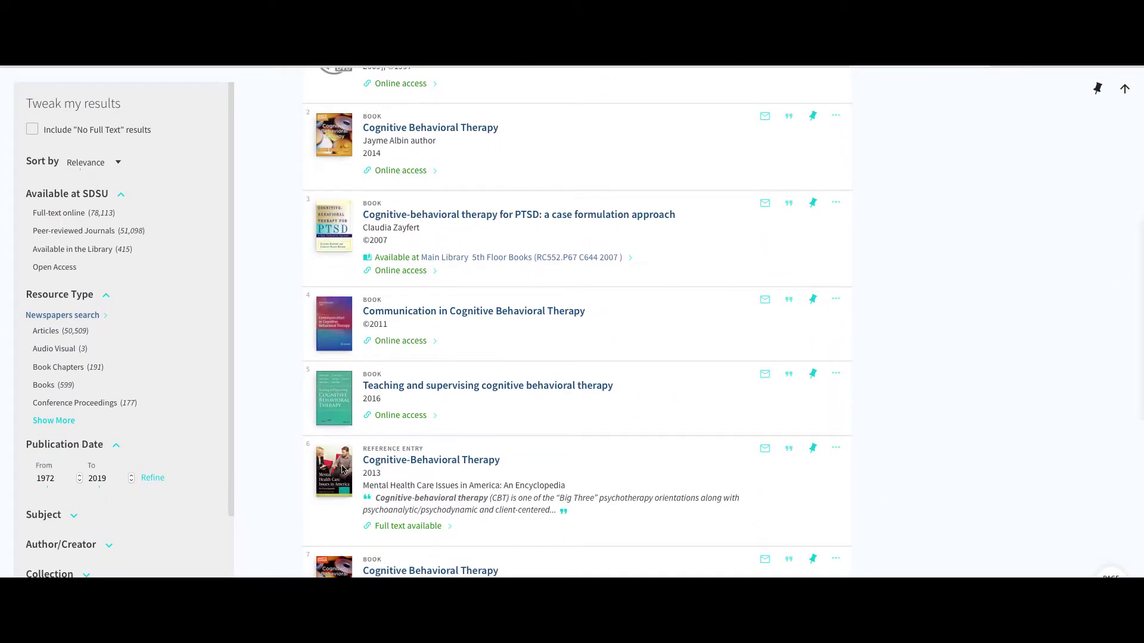
pyautogui.scroll(-6, 409, 480)
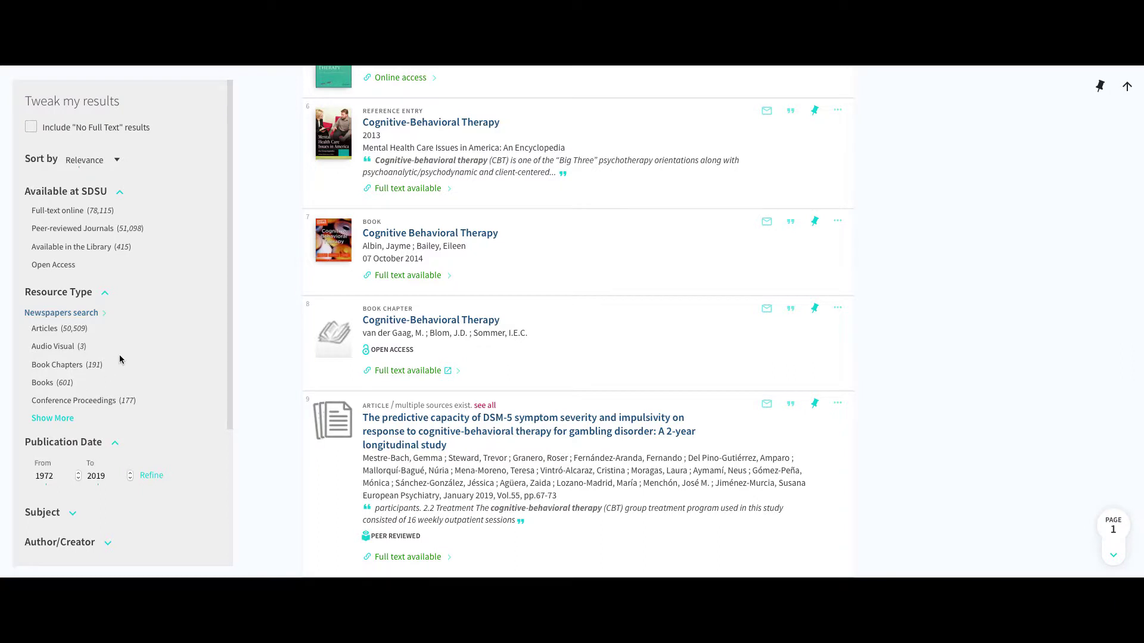
pyautogui.scroll(7, 251, 371)
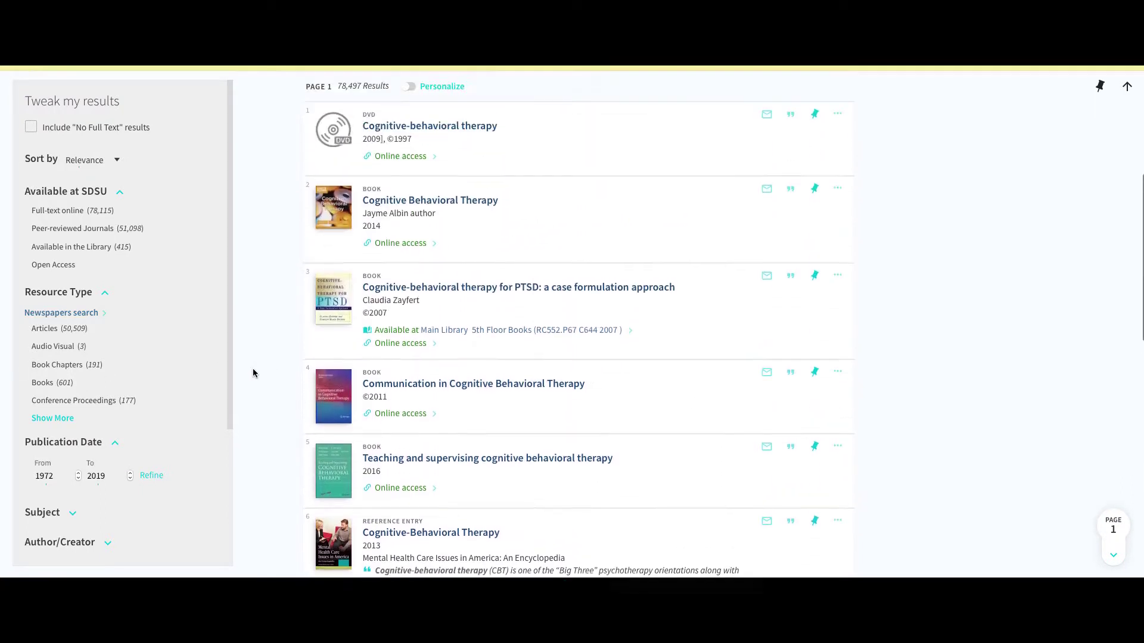
pyautogui.scroll(2, 253, 373)
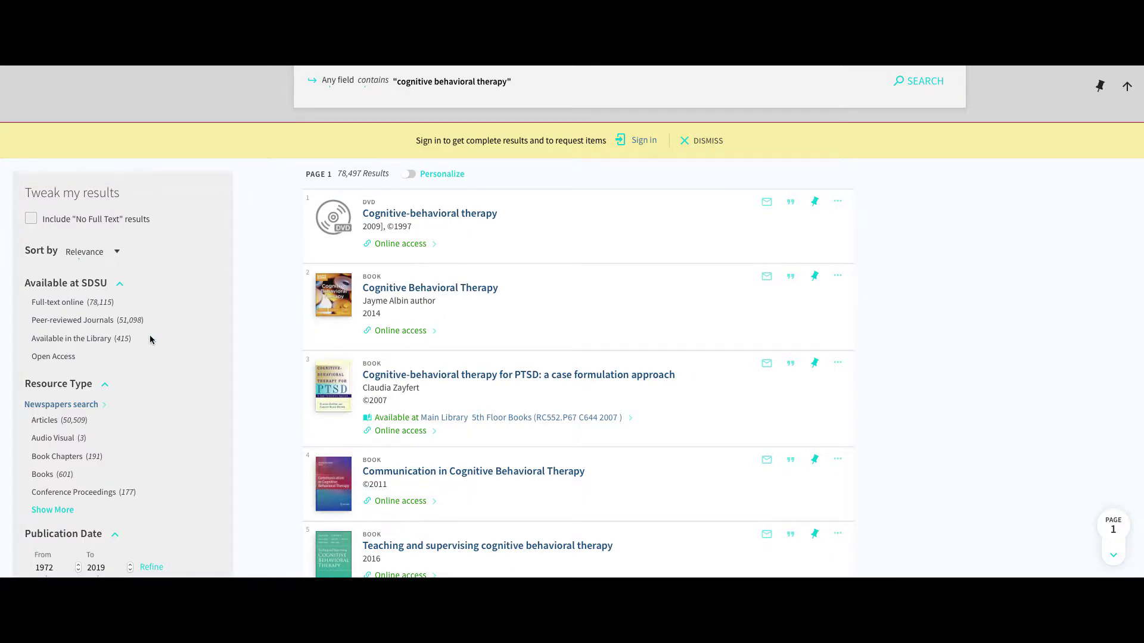
# - Set the publication date filter to start from 2000 and refine the results
pyautogui.scroll(-1, 149, 335)
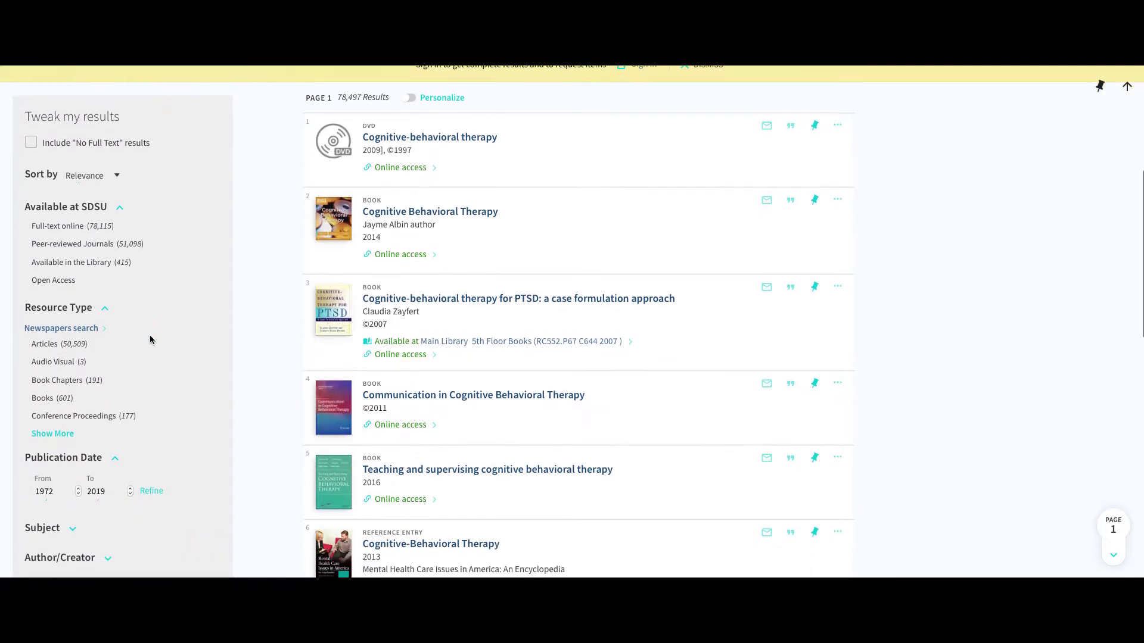
pyautogui.click(56, 492)
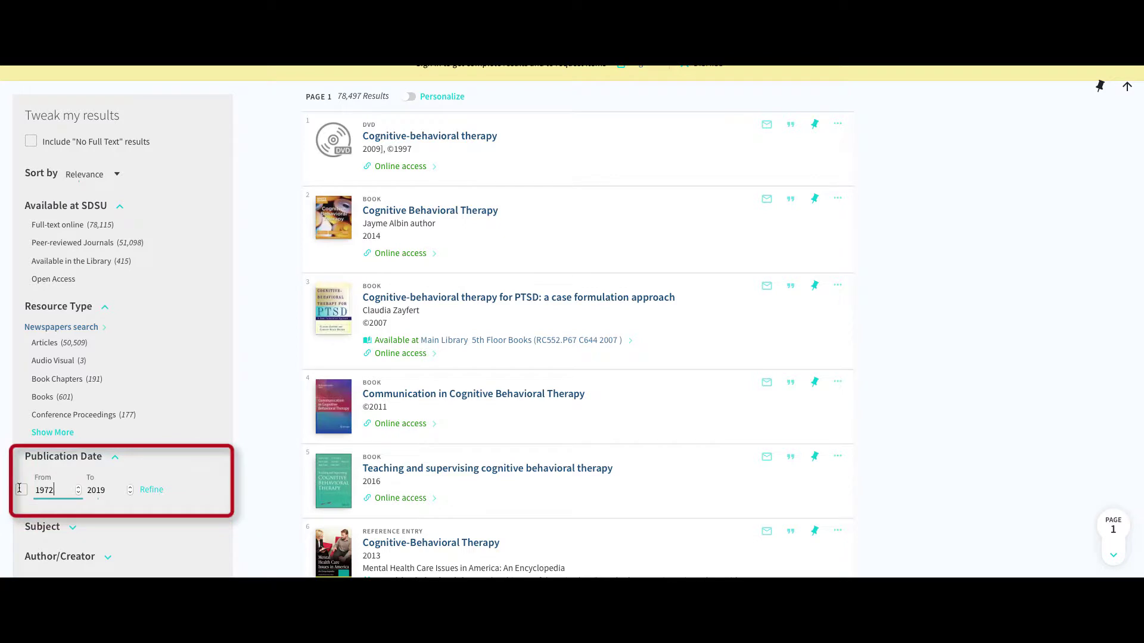
pyautogui.press('BackSpace')
pyautogui.write('200')
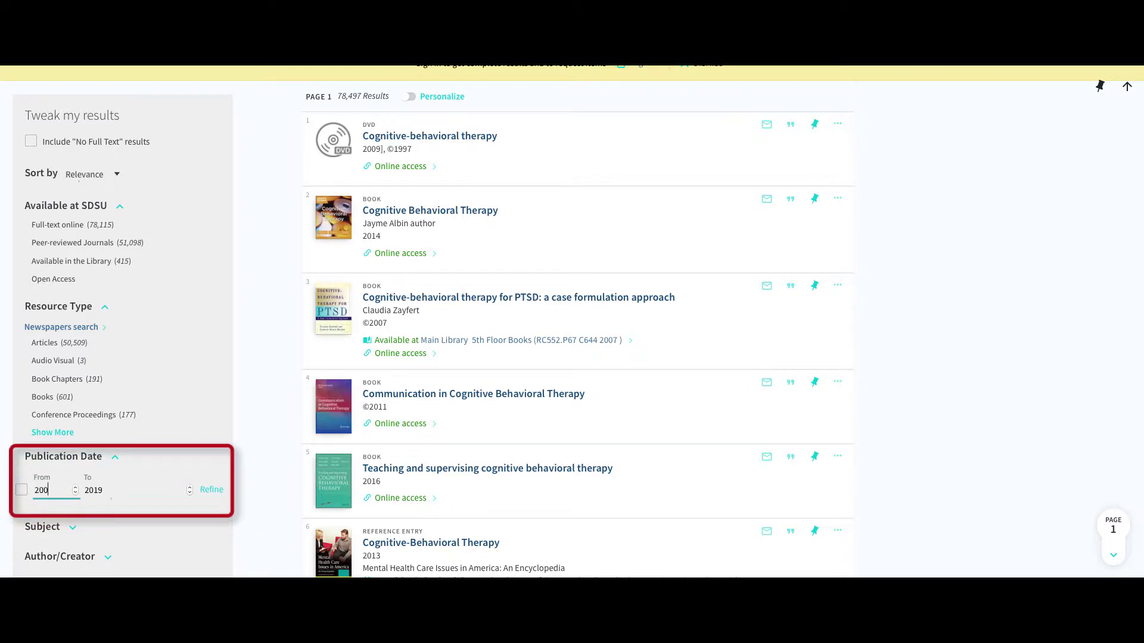
pyautogui.write('0')
pyautogui.click(152, 491)
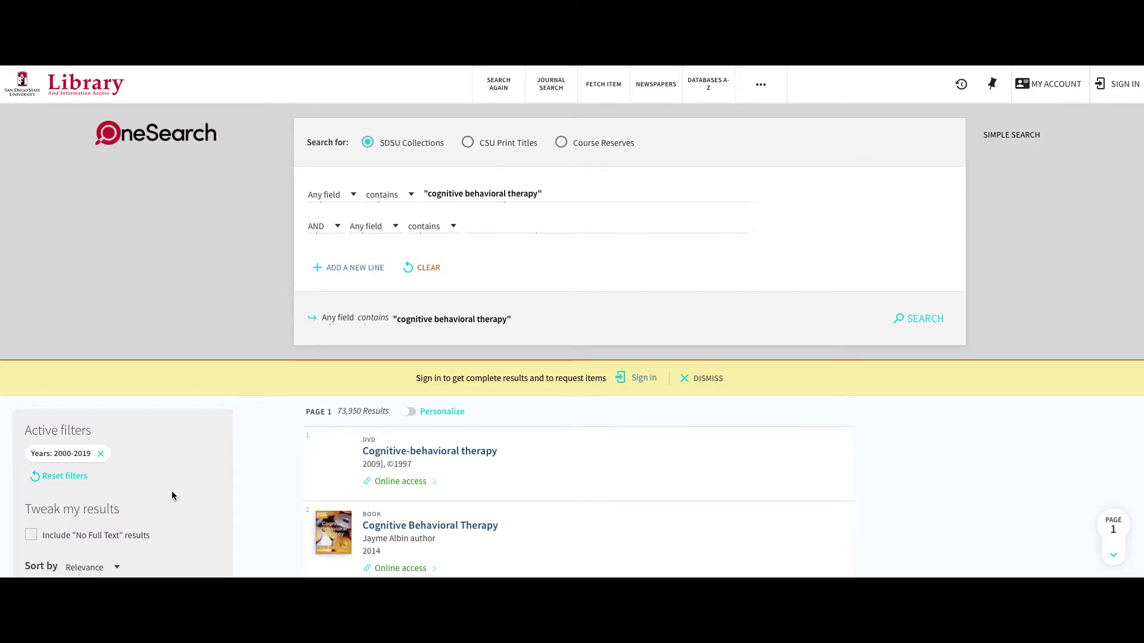
# - Lock the 2000-2019 years filter, and apply and lock the Peer-reviewed Journals filter
pyautogui.scroll(-2, 171, 496)
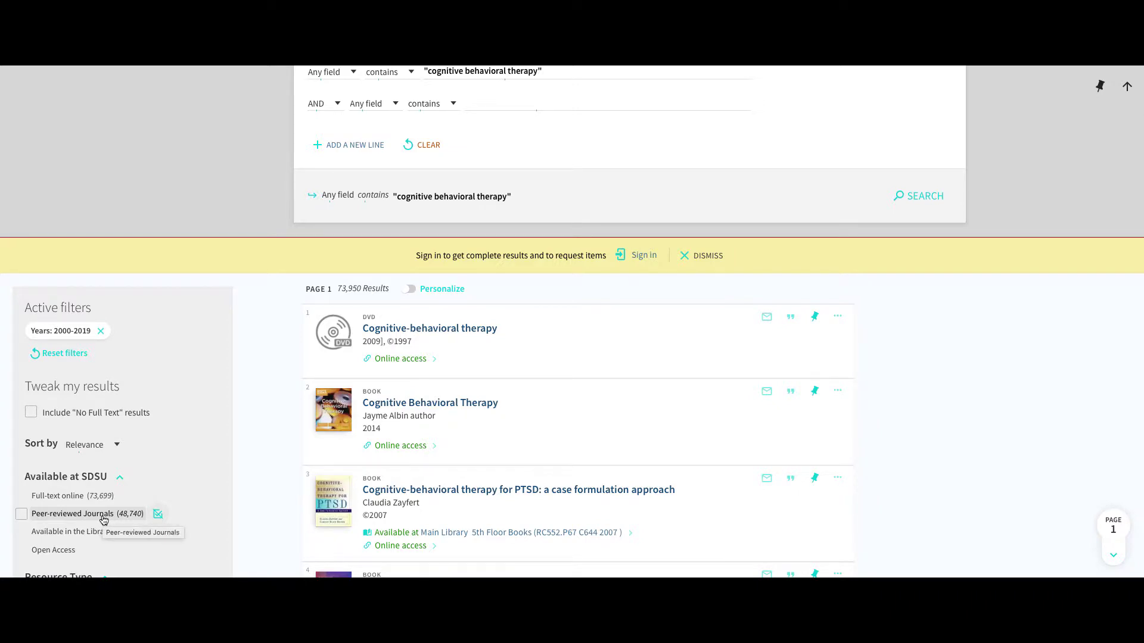
pyautogui.click(34, 333)
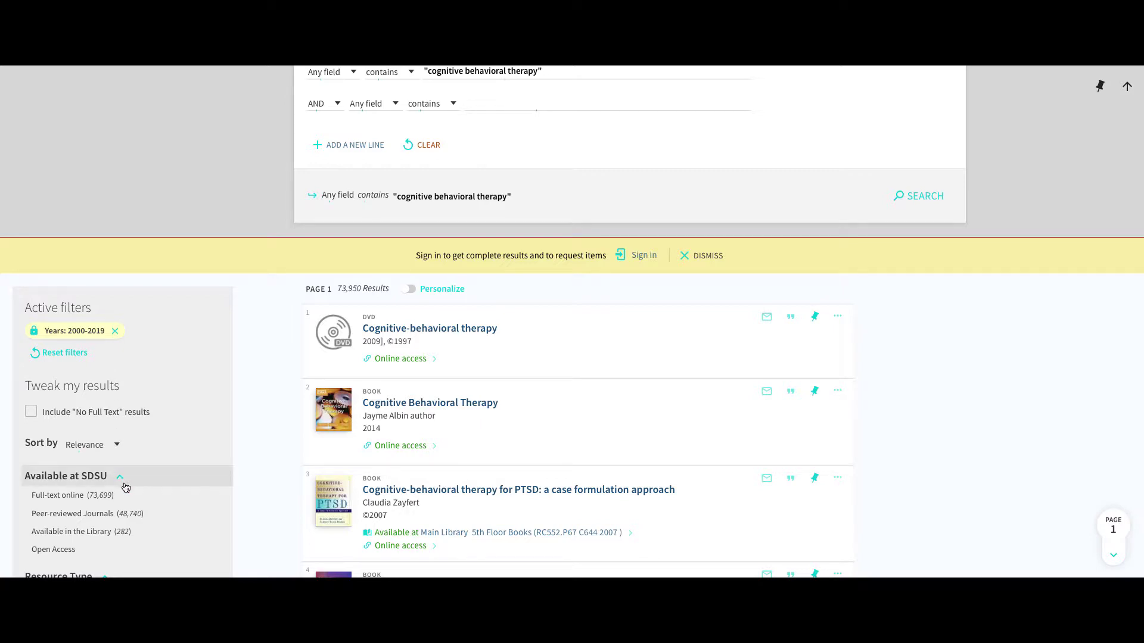
pyautogui.click(122, 515)
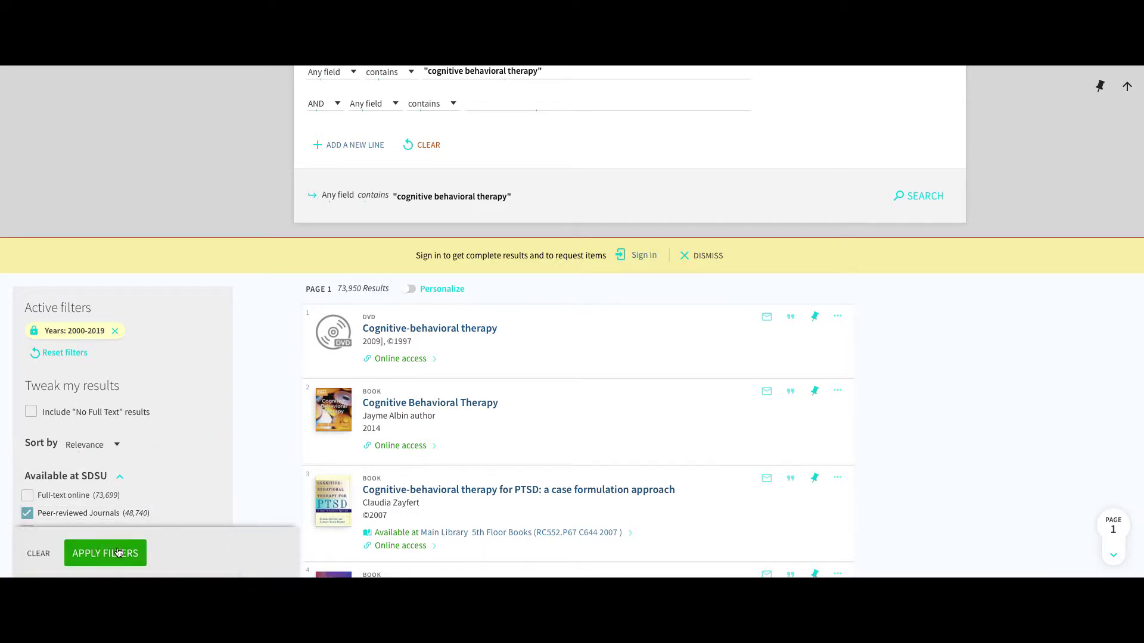
pyautogui.click(117, 552)
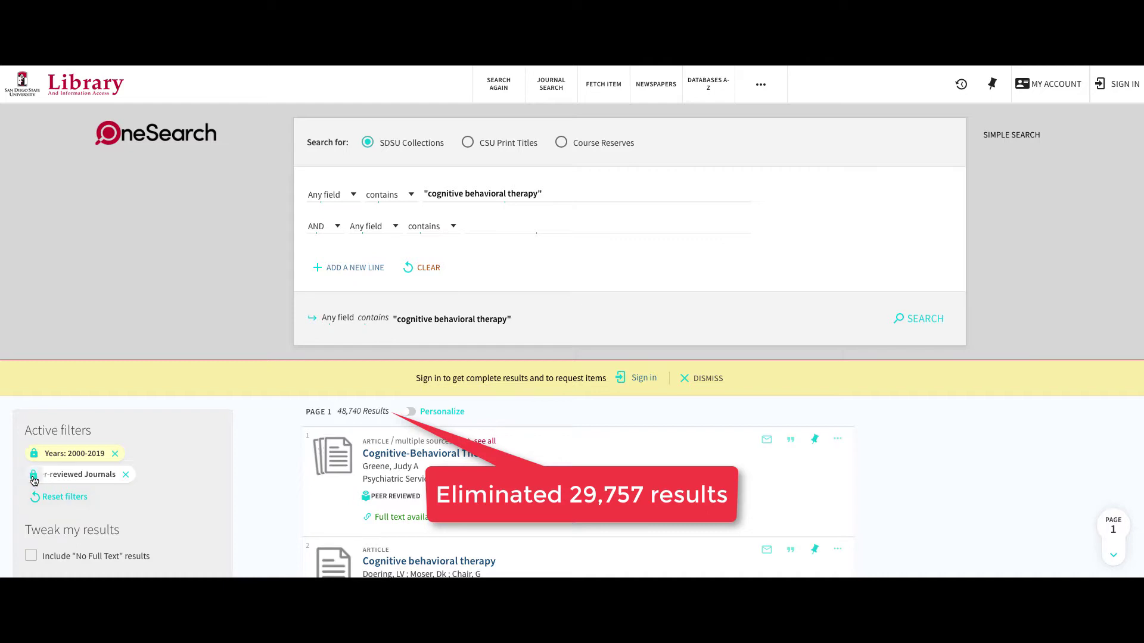
# - Examine the titles, journals and full-text availability of the peer-reviewed articles for related terms to narrow the search
pyautogui.scroll(-1, 178, 505)
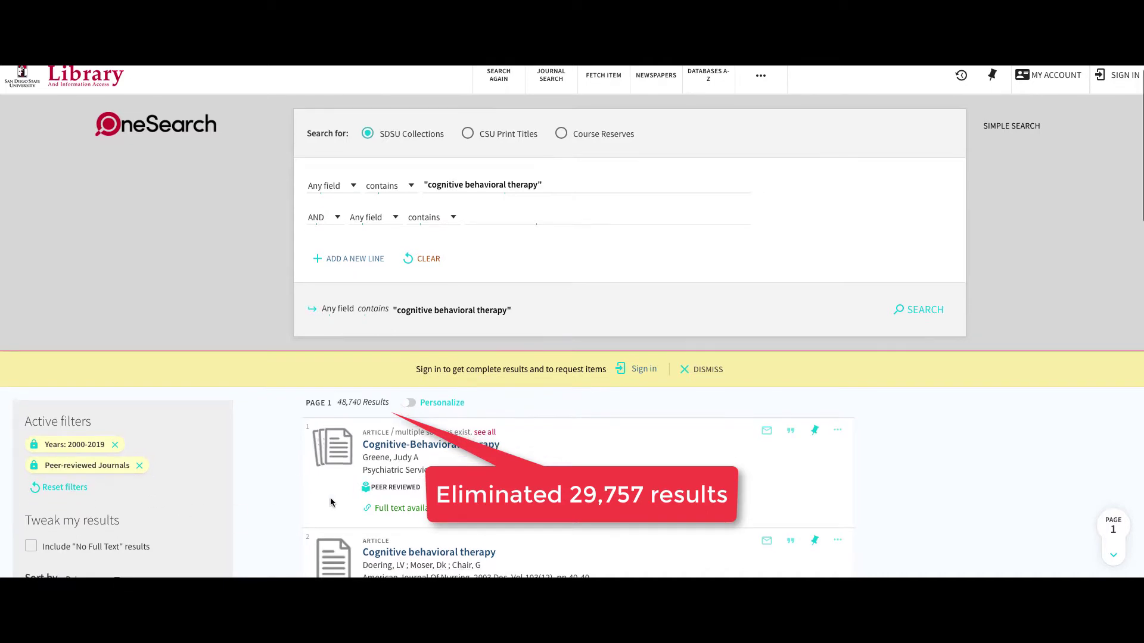
pyautogui.scroll(-3, 368, 411)
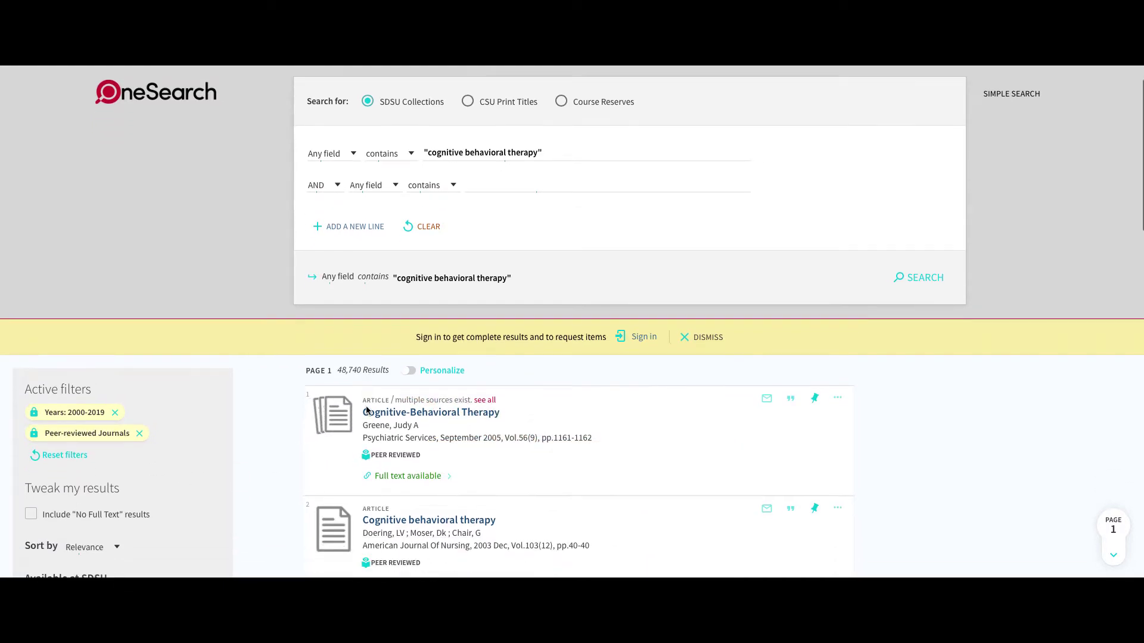
pyautogui.scroll(-1, 367, 411)
pyautogui.scroll(-2, 368, 411)
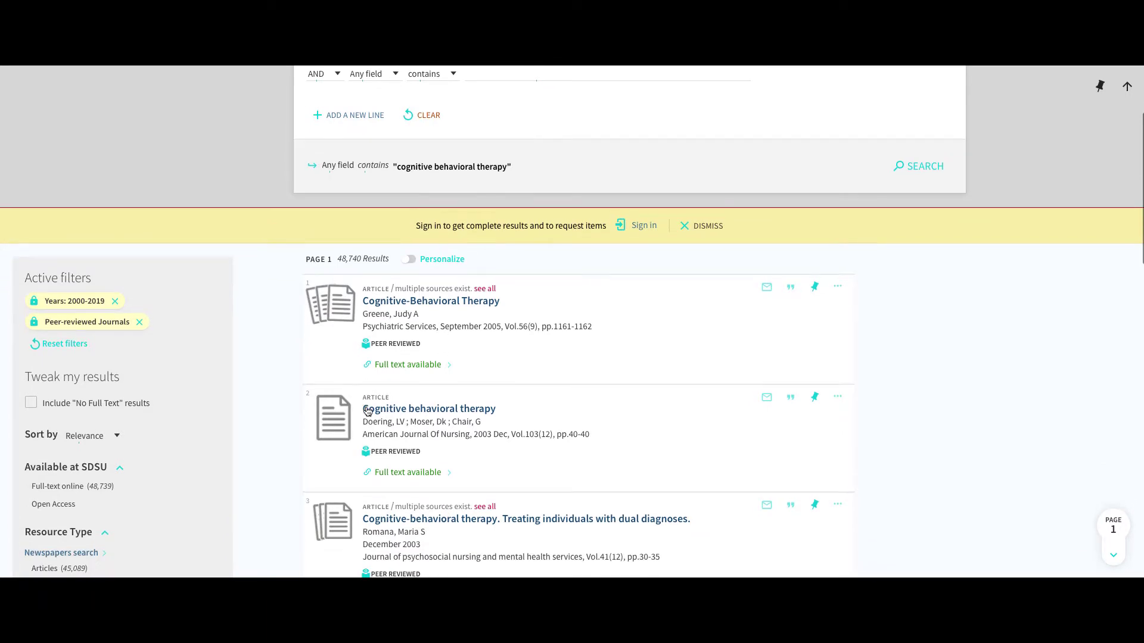
pyautogui.scroll(-4, 368, 411)
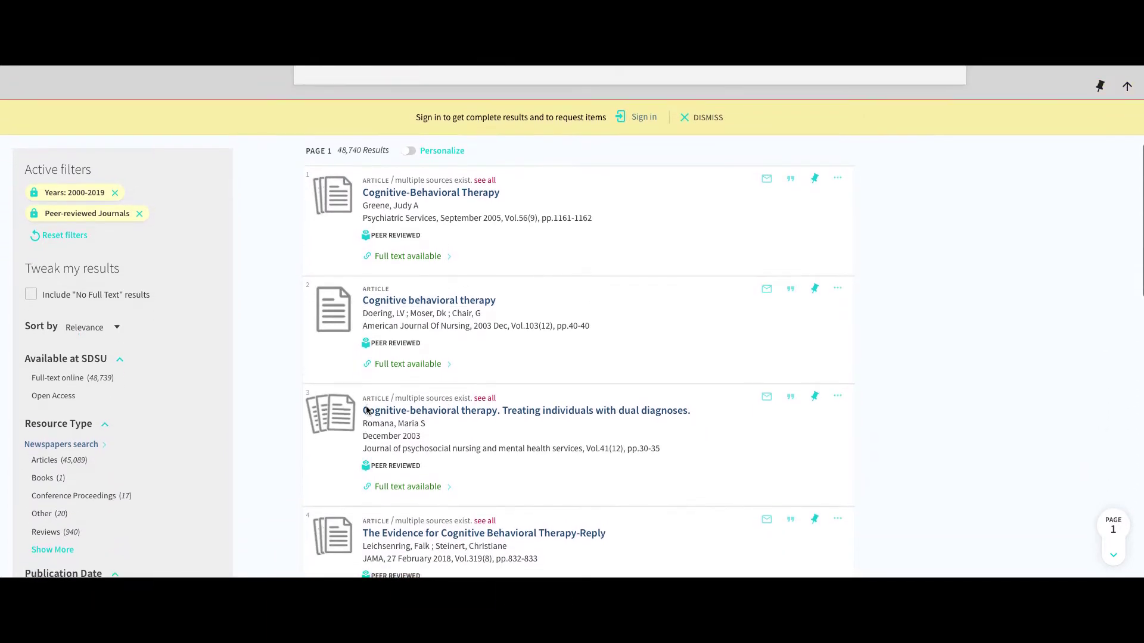
pyautogui.scroll(1, 367, 409)
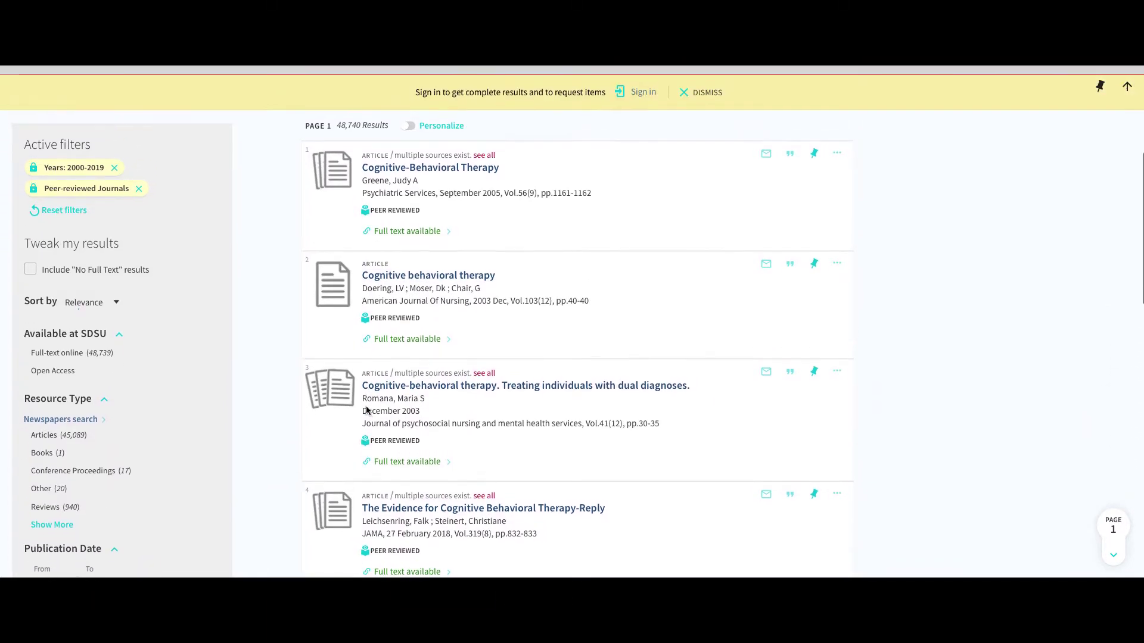
pyautogui.scroll(4, 366, 407)
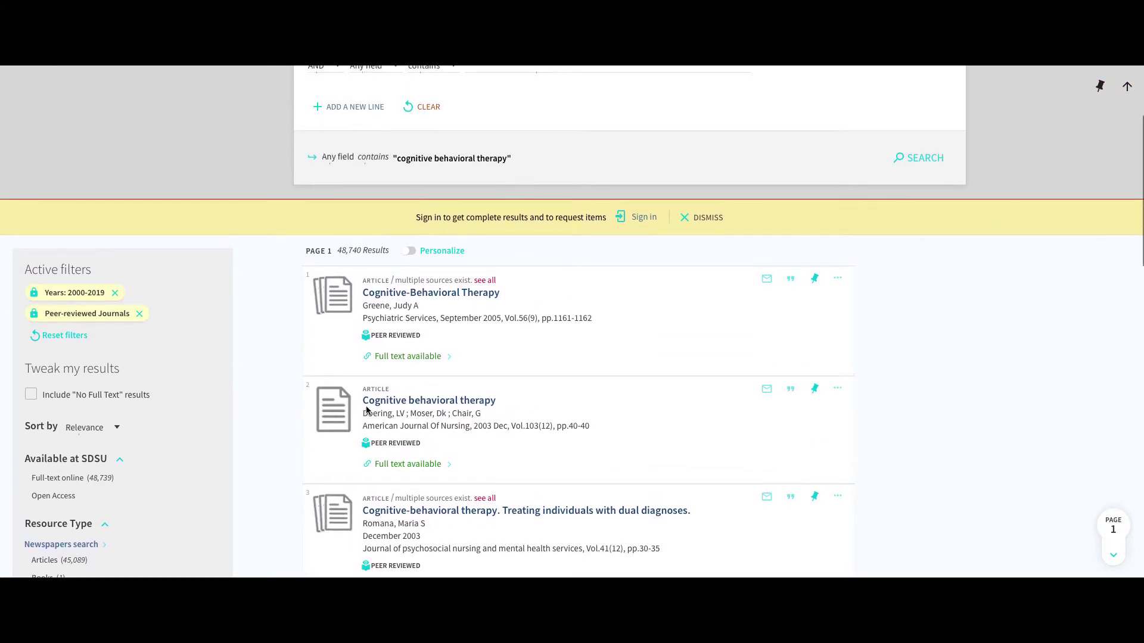
pyautogui.scroll(1, 366, 410)
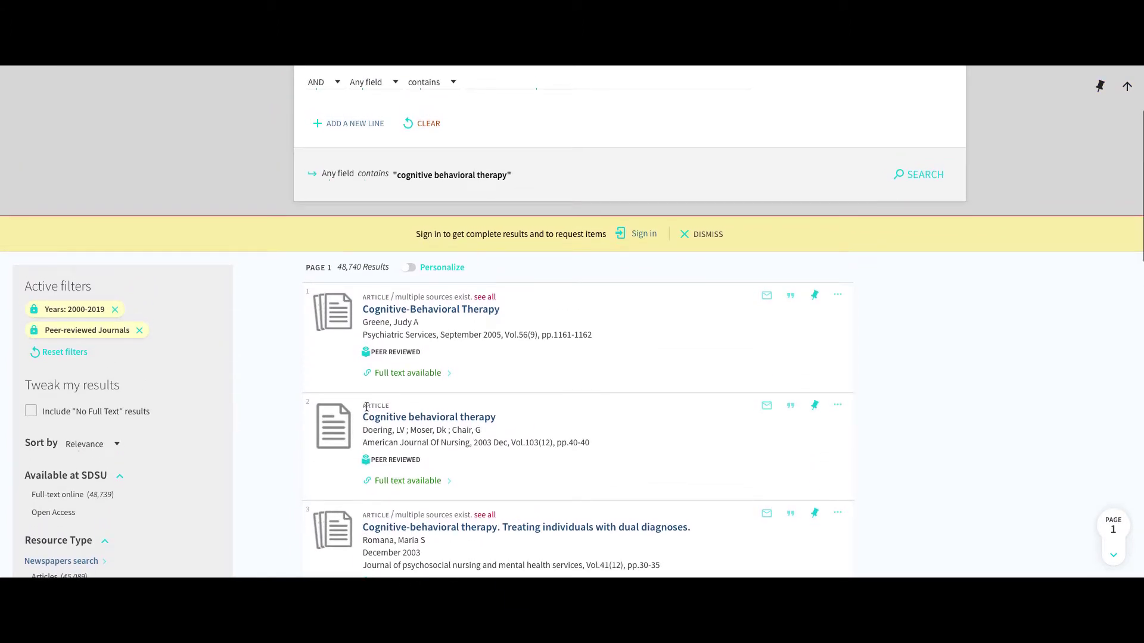
# - Add a second search condition, Any field contains dual diagnoses, and run the combined search
pyautogui.click(520, 83)
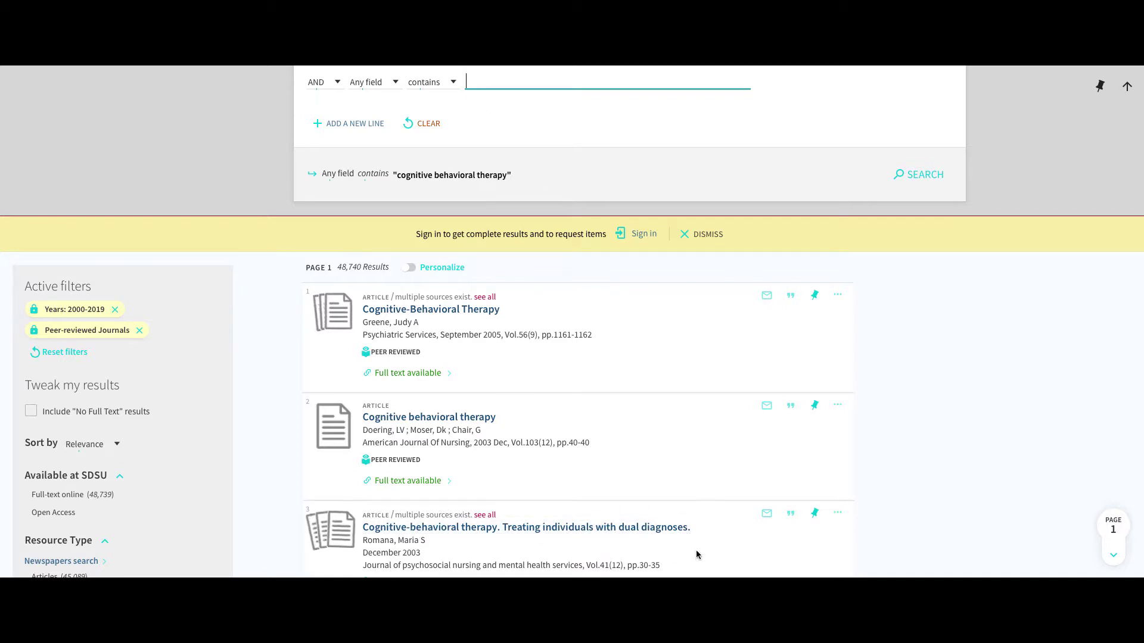
pyautogui.click(693, 528)
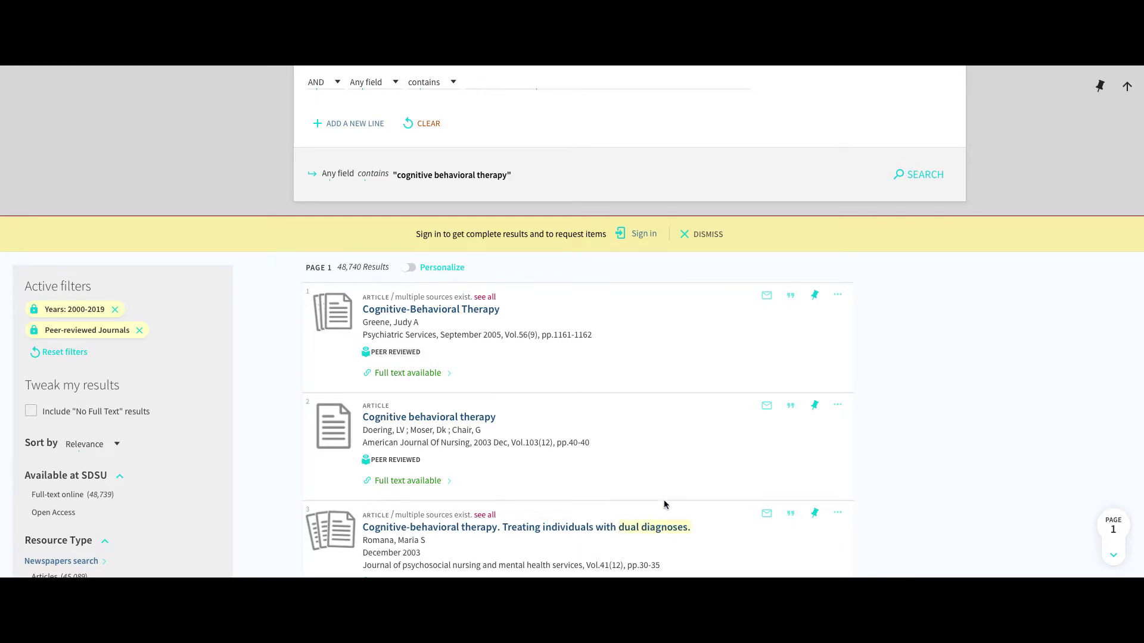
pyautogui.click(500, 84)
pyautogui.write('dual diagnoses.')
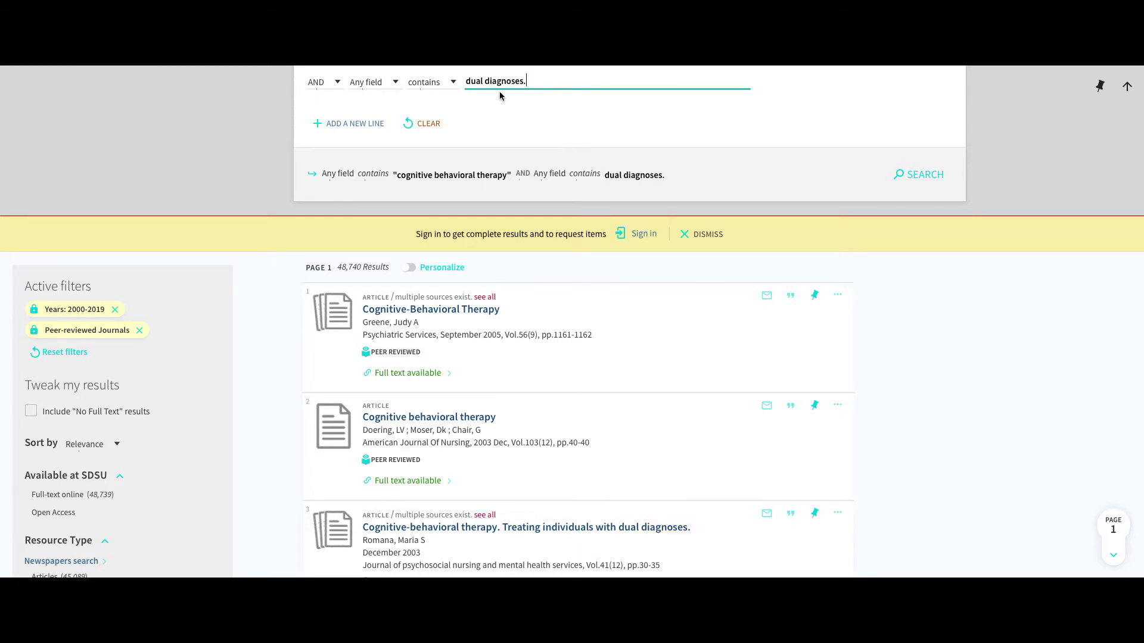
pyautogui.press('BackSpace')
pyautogui.press('Return')
# - Open the record of the article "Trans-Sector Integrated Treatment in Psychosis and Addiction" and read the abstract in its Notes
pyautogui.scroll(-2, 504, 495)
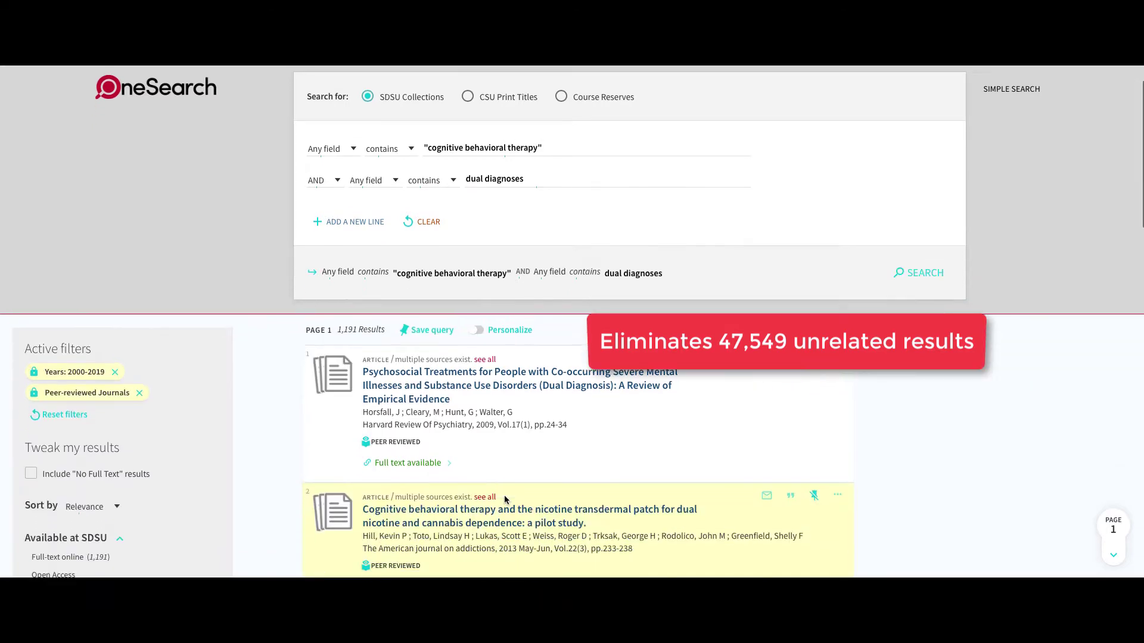
pyautogui.scroll(-3, 504, 496)
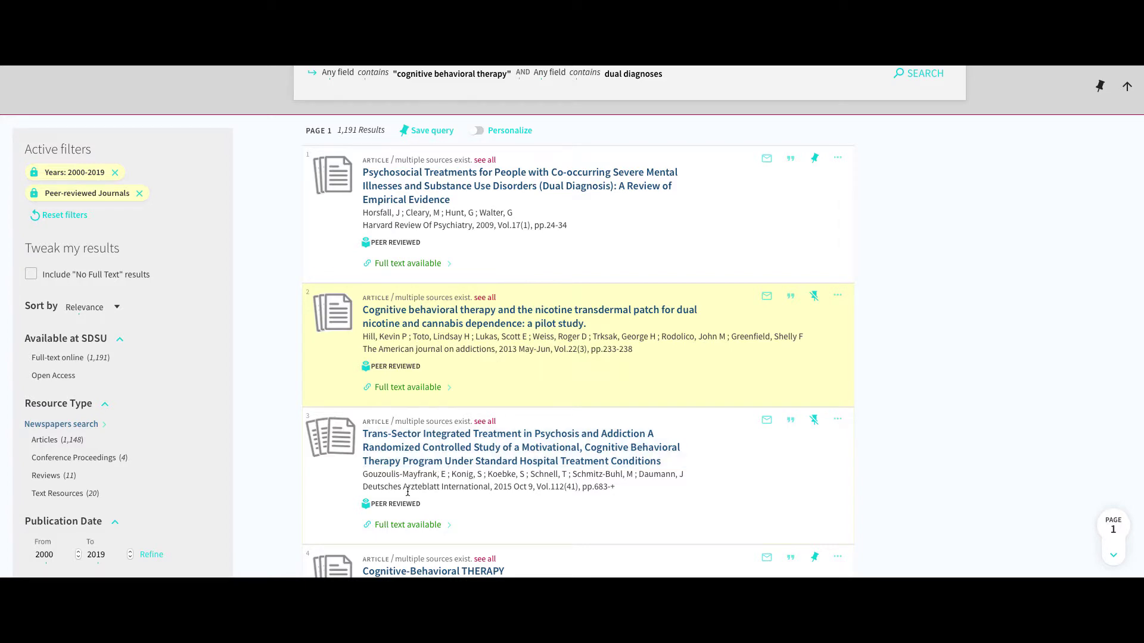
pyautogui.click(443, 458)
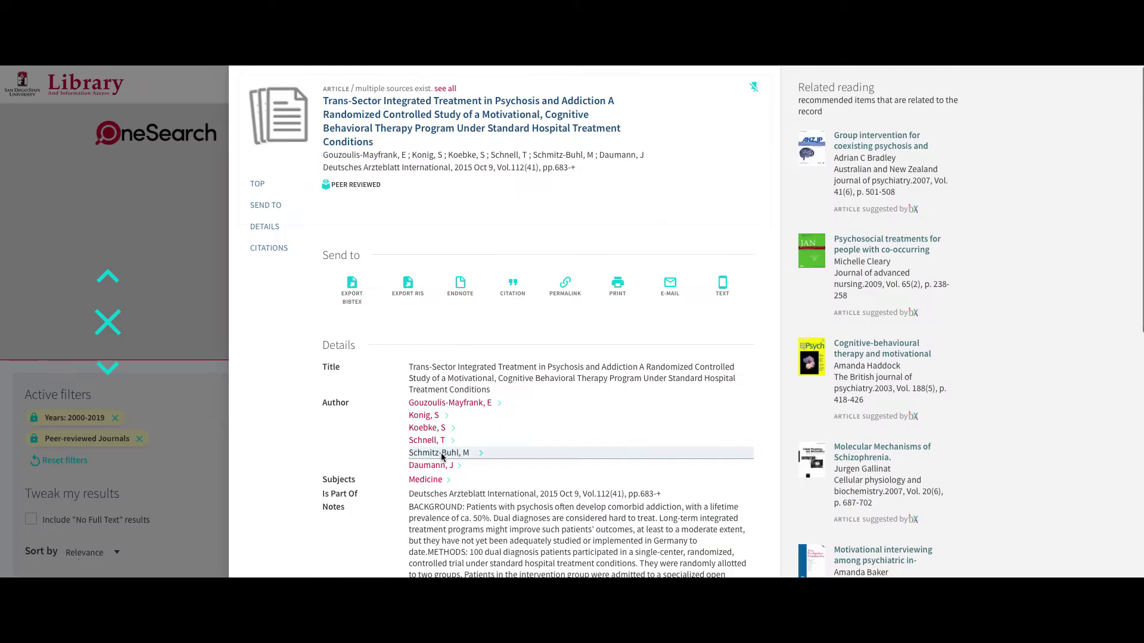
pyautogui.scroll(-5, 441, 456)
pyautogui.scroll(-2, 441, 456)
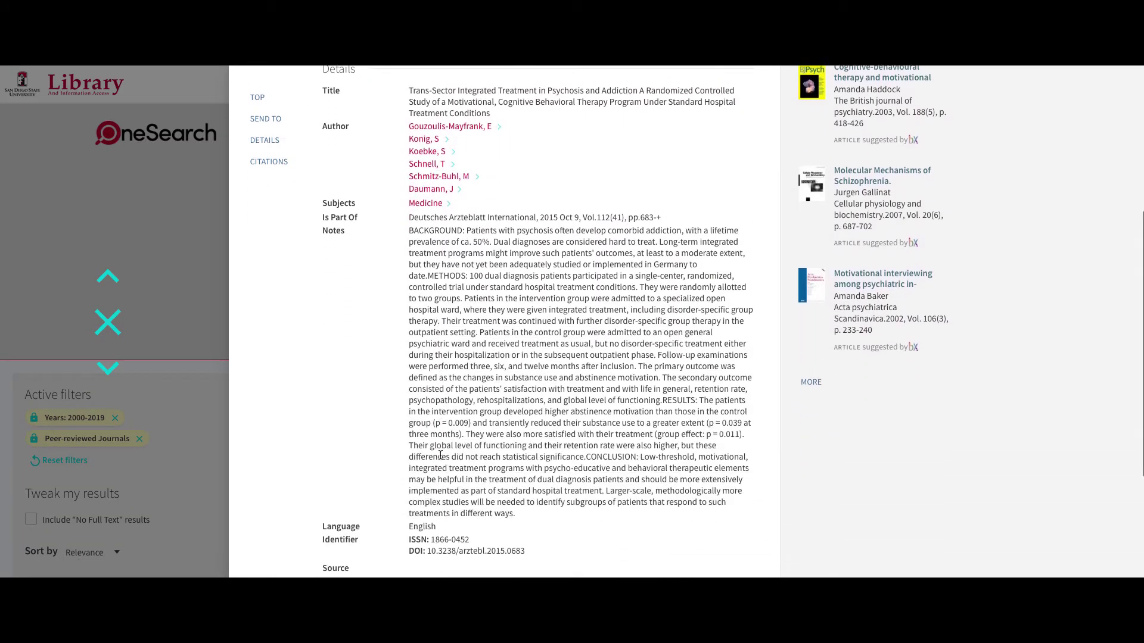
pyautogui.scroll(1, 440, 456)
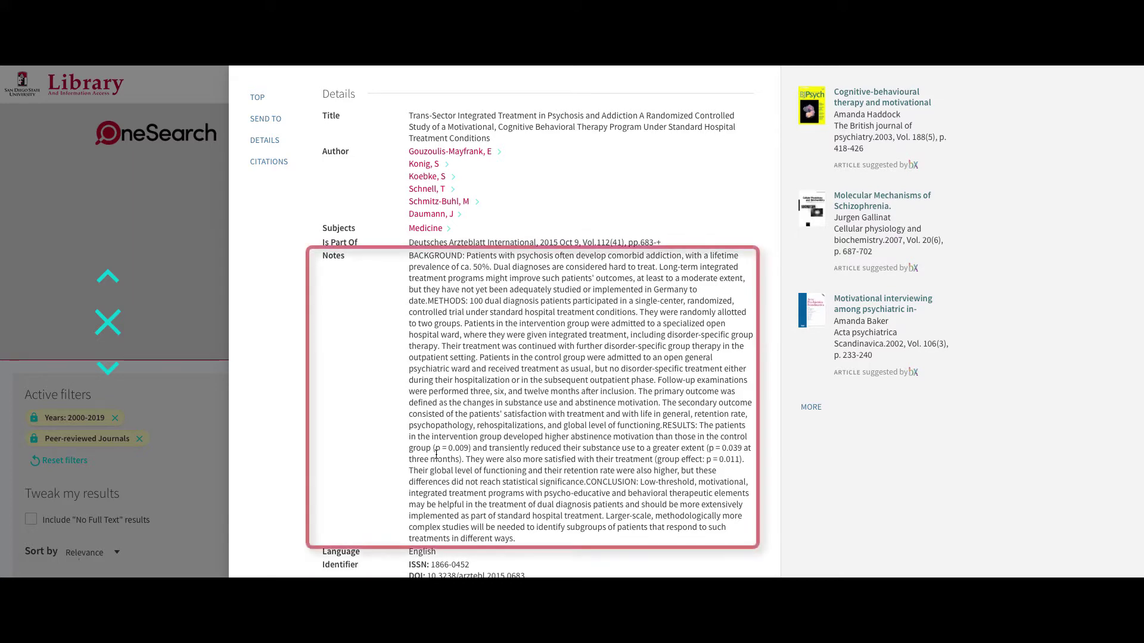
pyautogui.scroll(1, 435, 454)
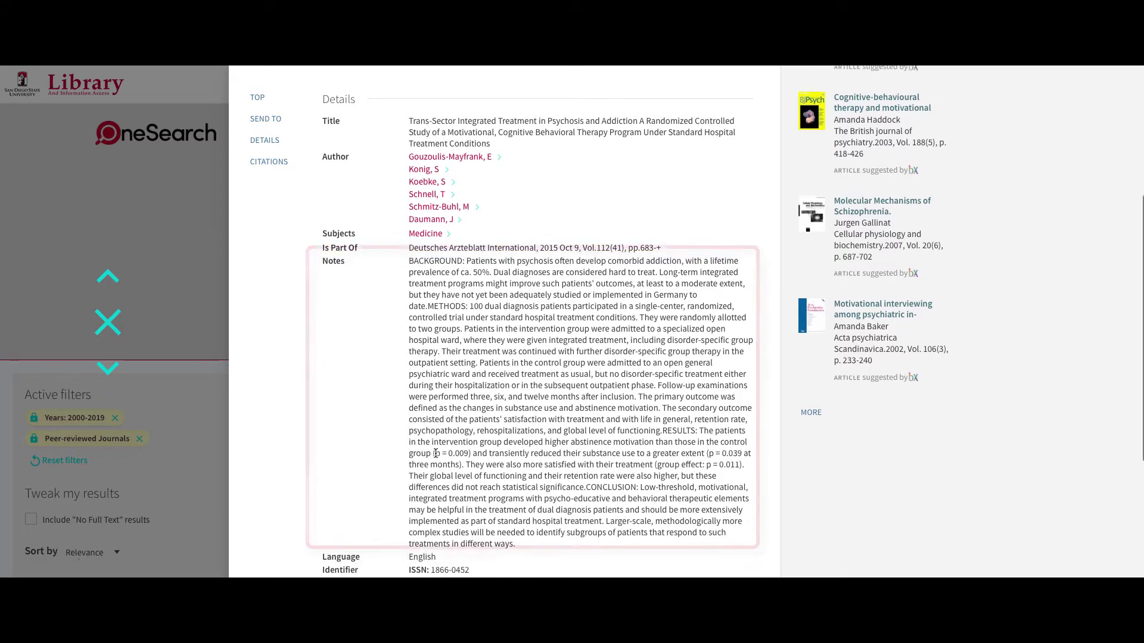
# - Open the article's full text through EBSCOhost CINAHL Plus with Full Text
pyautogui.scroll(4, 471, 331)
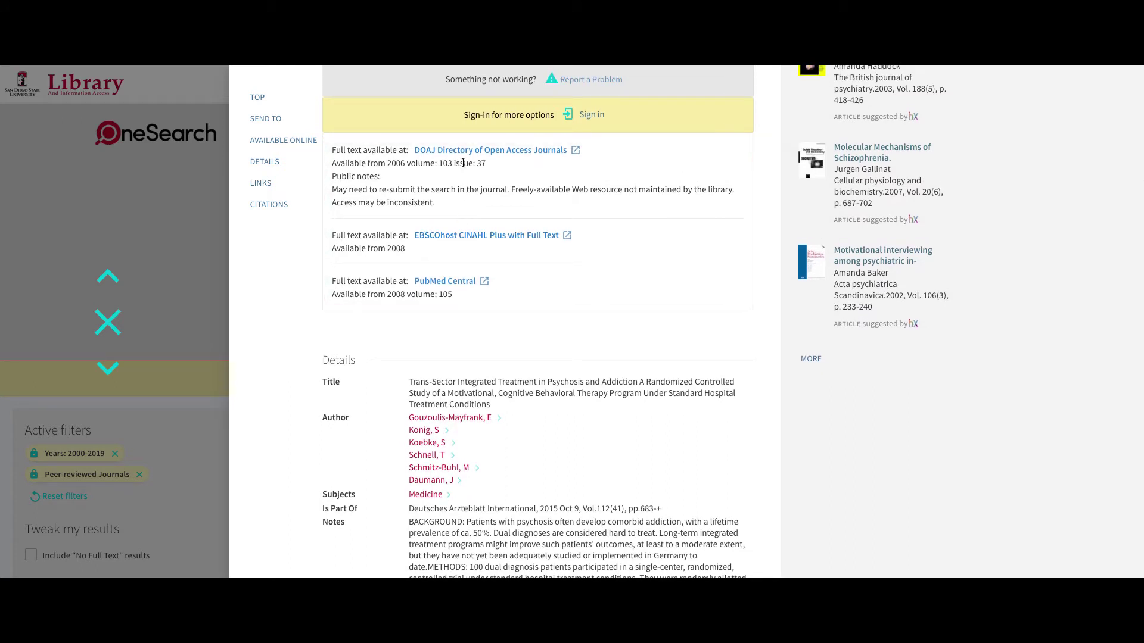
pyautogui.click(482, 237)
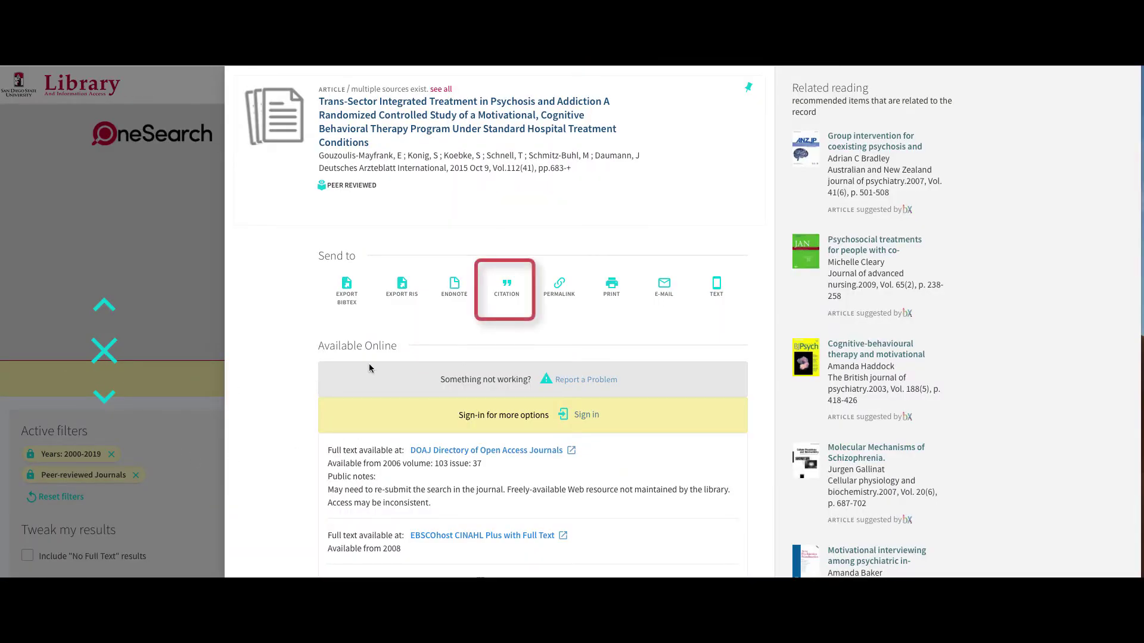
# - Copy the article's citation in APA (6th edition) style to the clipboard and open the print dialog for the record
pyautogui.click(508, 290)
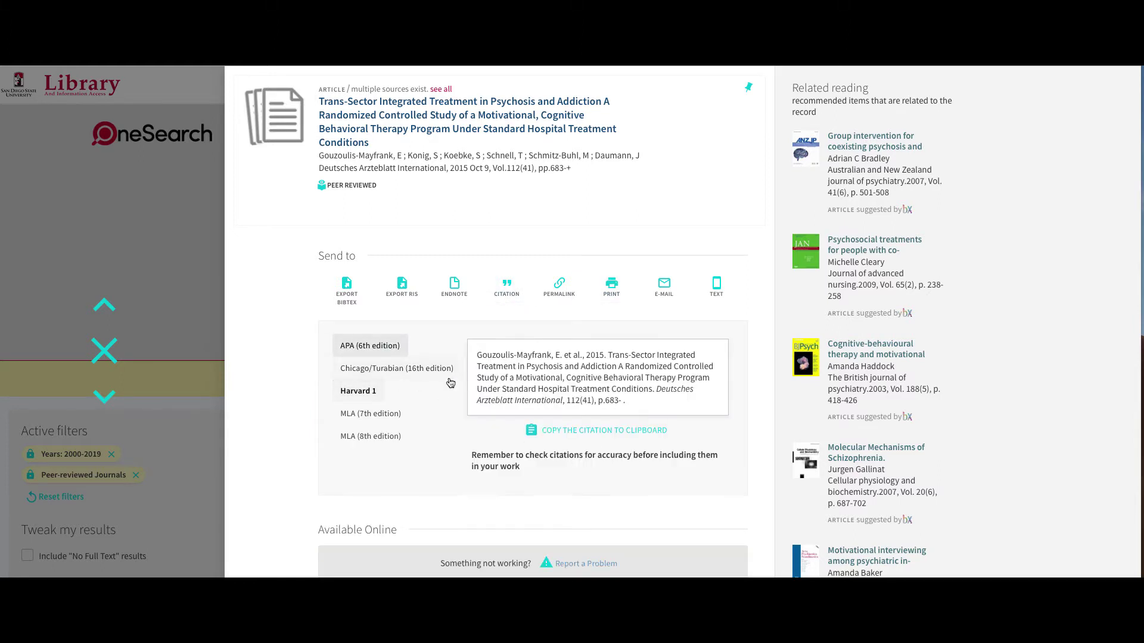
pyautogui.click(358, 345)
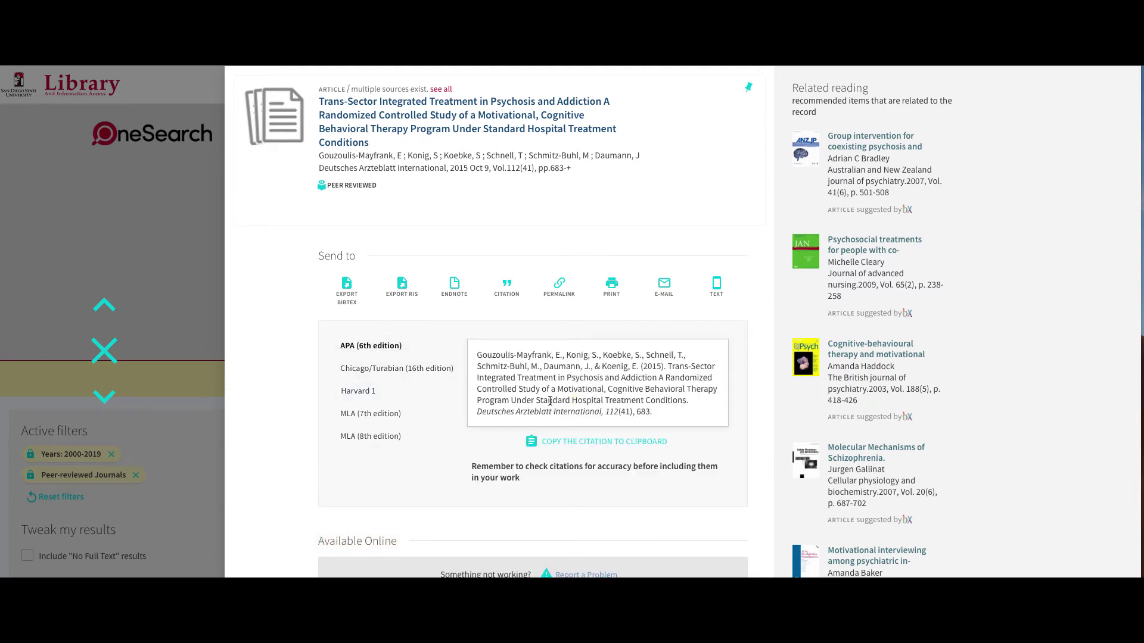
pyautogui.click(559, 444)
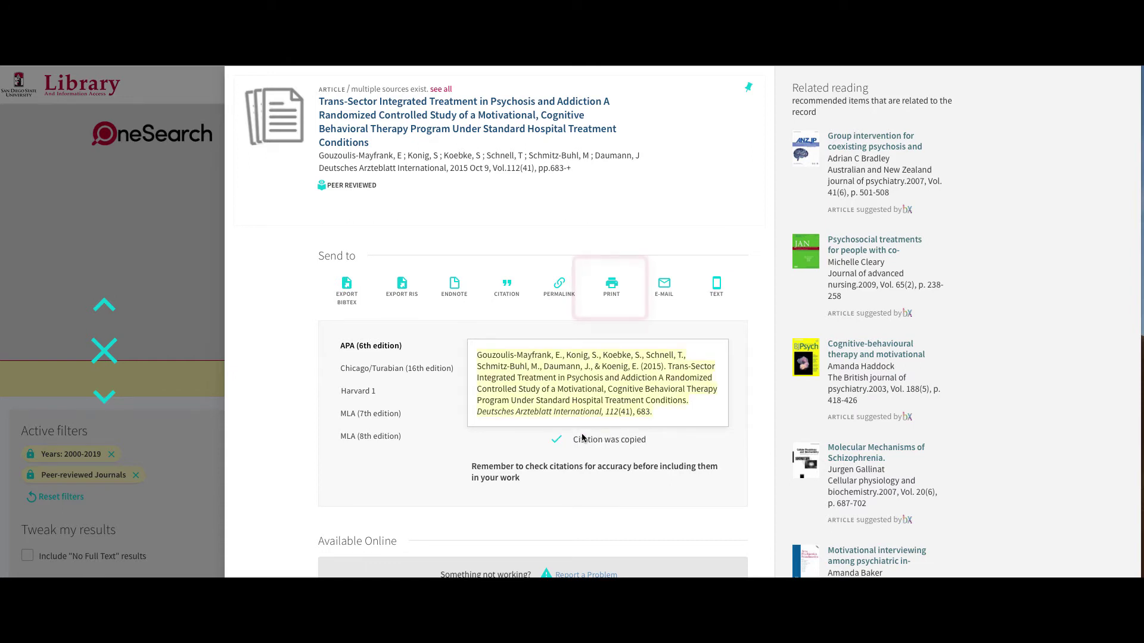
pyautogui.click(614, 288)
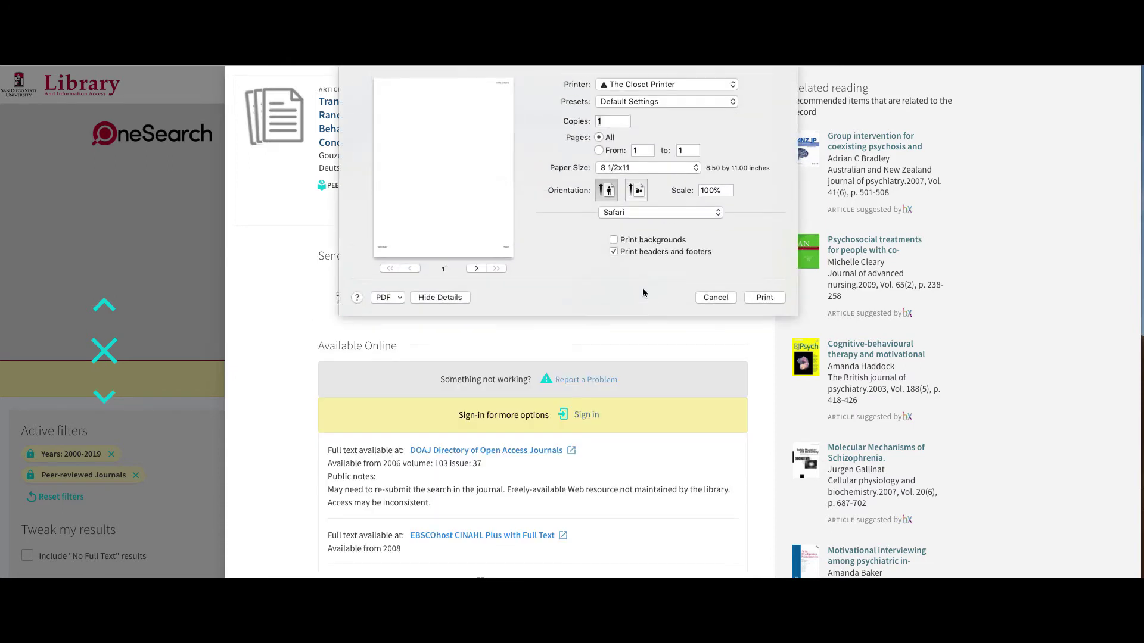
# - Open the e-mail form for the article's record and pin the article to the favorites
pyautogui.click(721, 299)
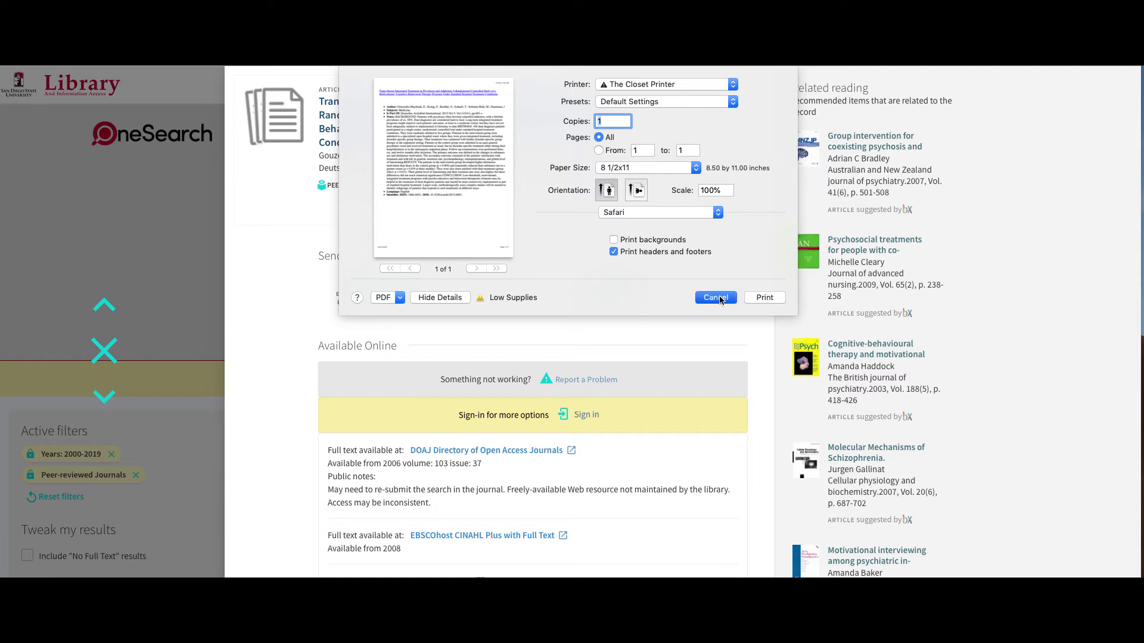
pyautogui.click(663, 296)
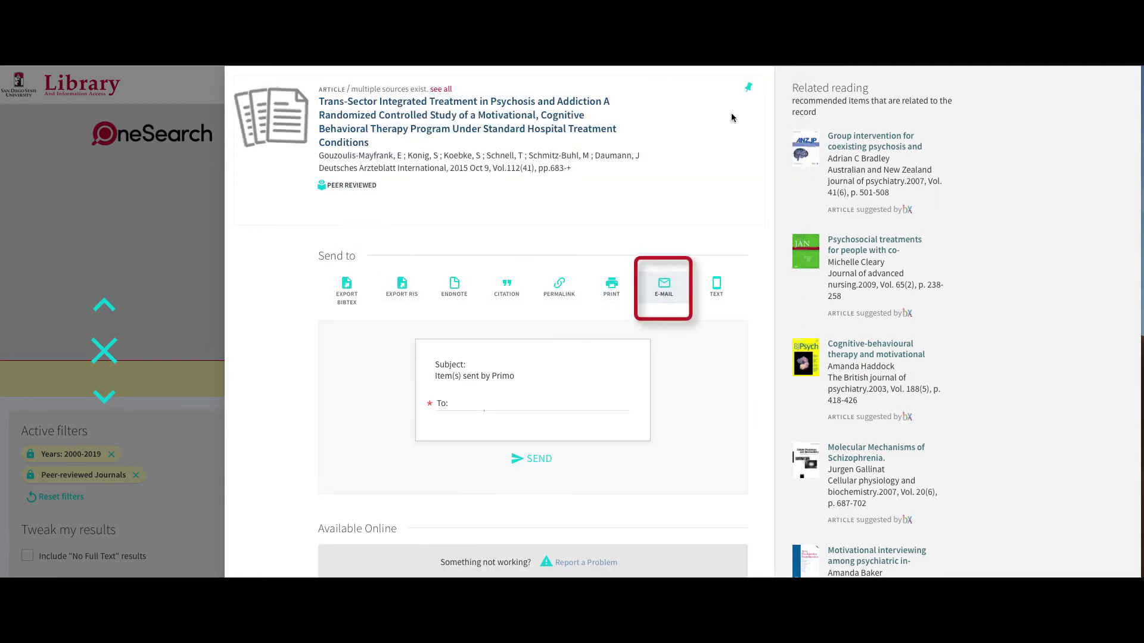
pyautogui.click(750, 89)
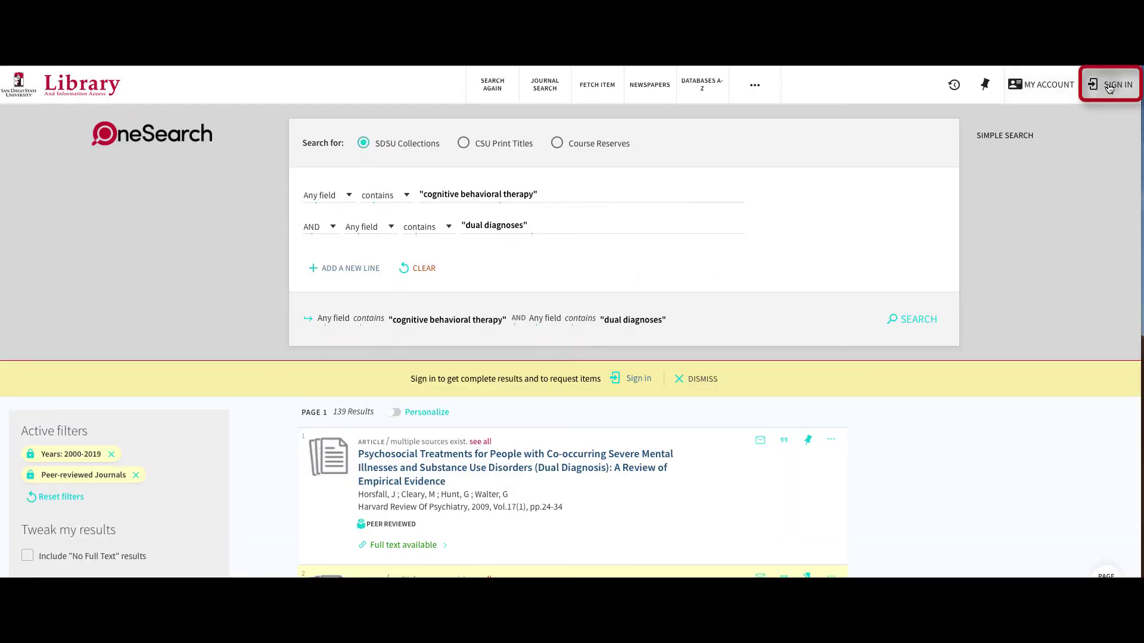
# - Sign in to the library through the student and employee login
pyautogui.click(1109, 87)
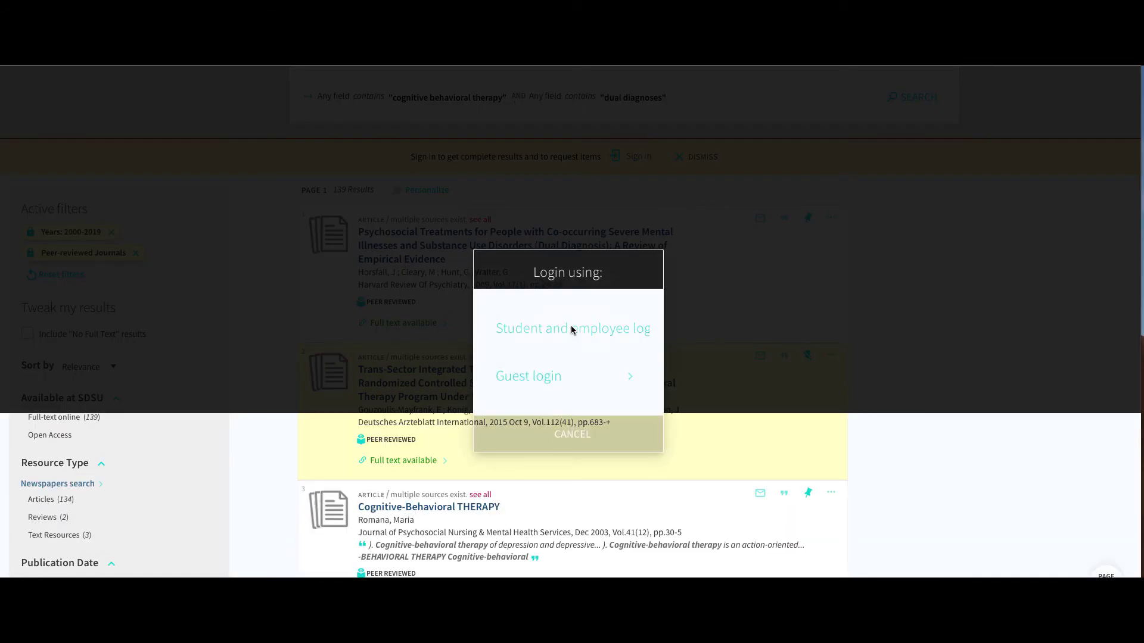
pyautogui.click(571, 329)
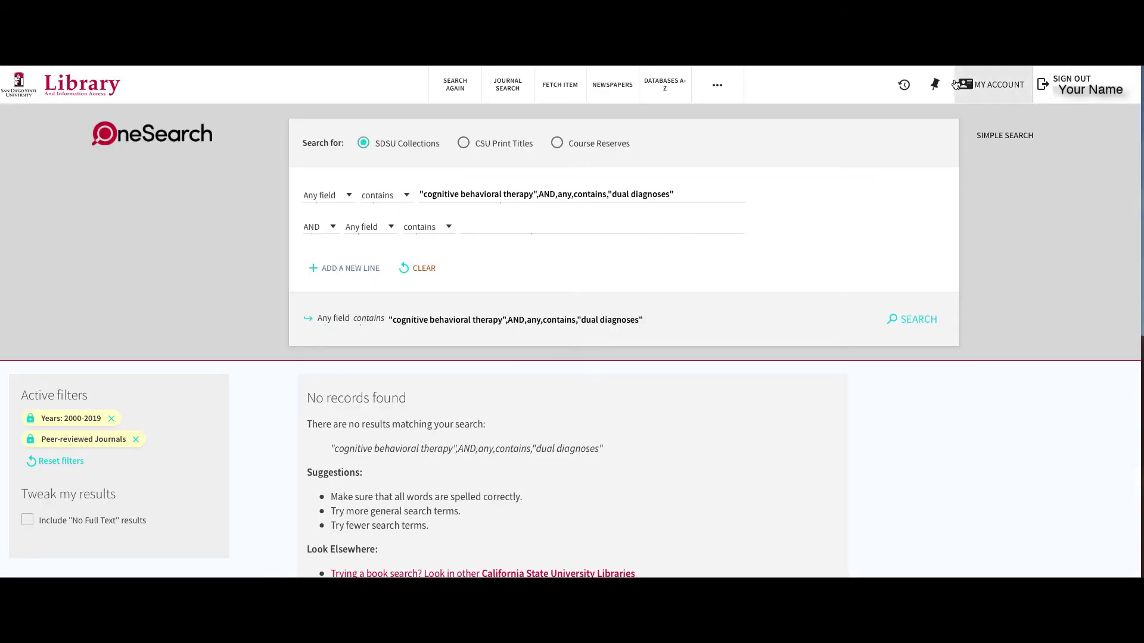
# - View the library account overview and look through the saved favorites for the pinned article
pyautogui.click(977, 93)
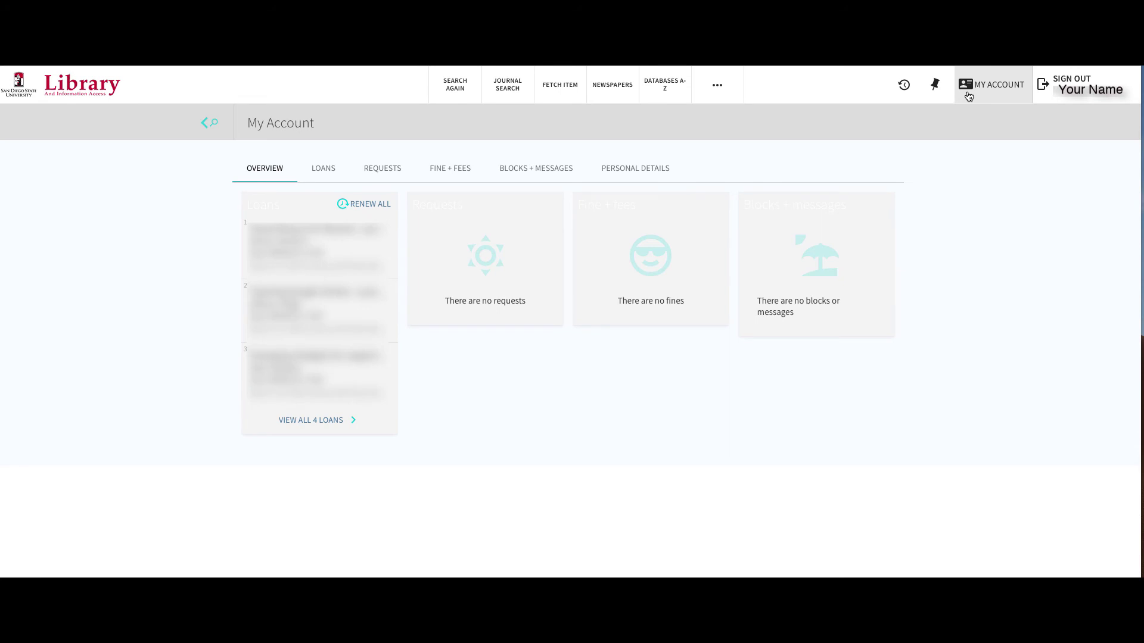
pyautogui.click(933, 85)
pyautogui.scroll(-5, 530, 310)
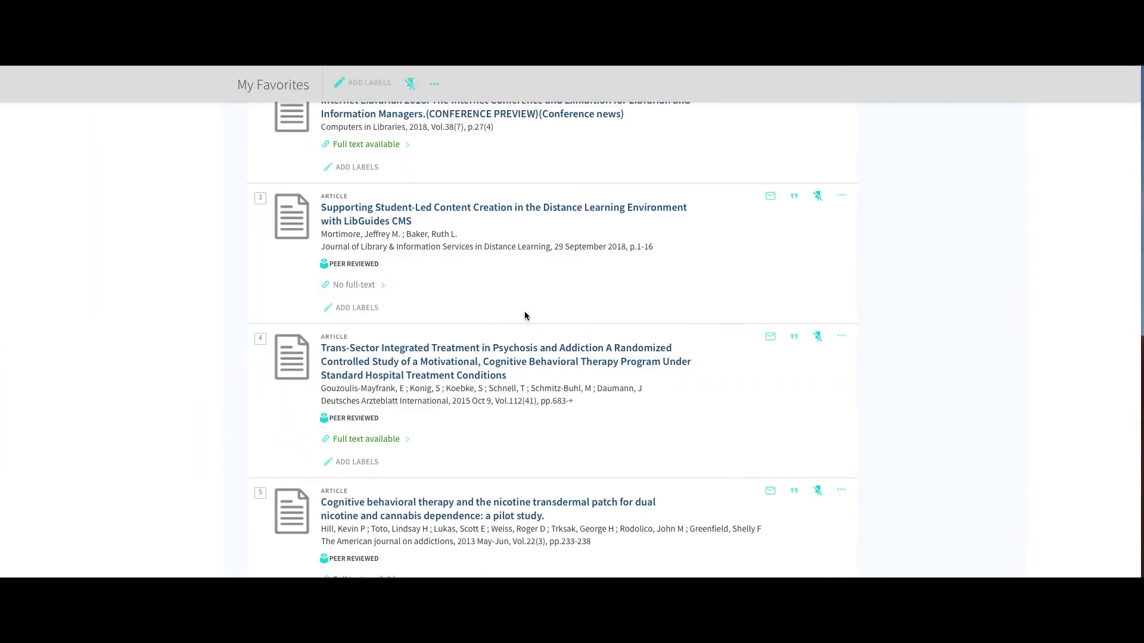